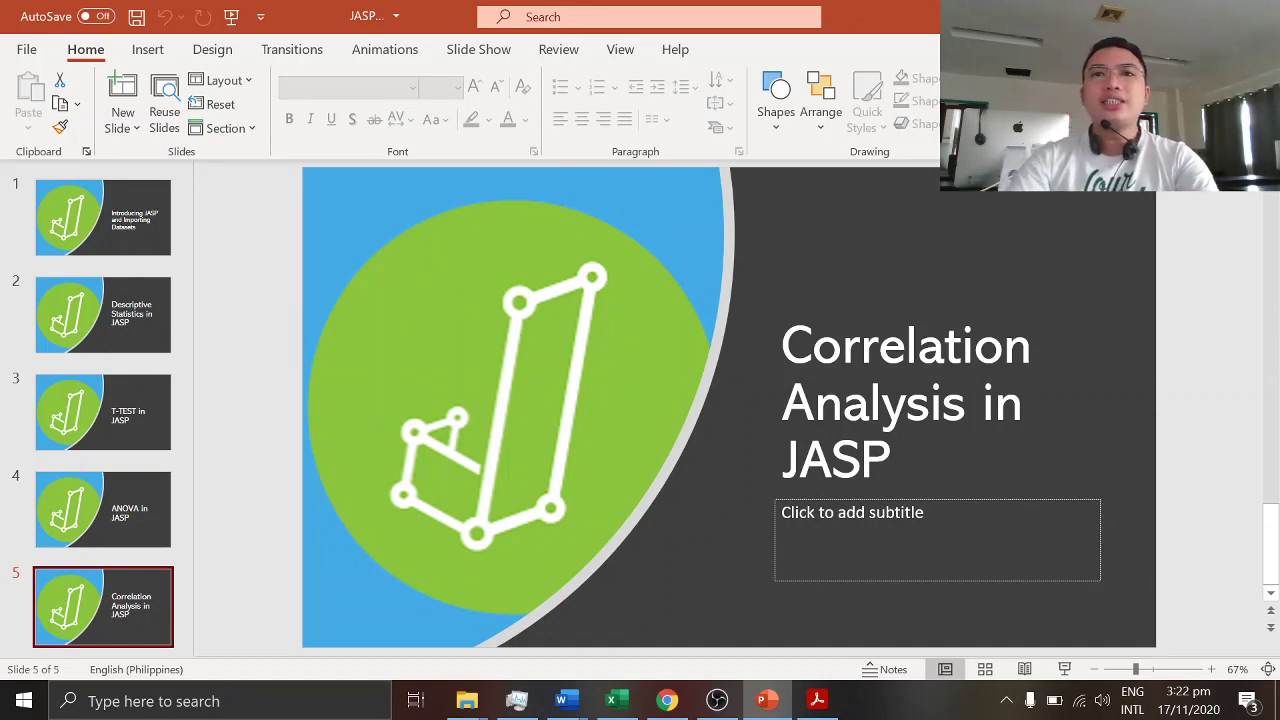
Bring up the Alt+Tab window switcher over the 'Correlation Analysis in JASP' title slide.
{"action": "key", "text": "alt+Tab"}
Switch to the SampleDataset Excel workbook, look over its data, and open the File view.
{"action": "key", "text": "alt+Tab"}
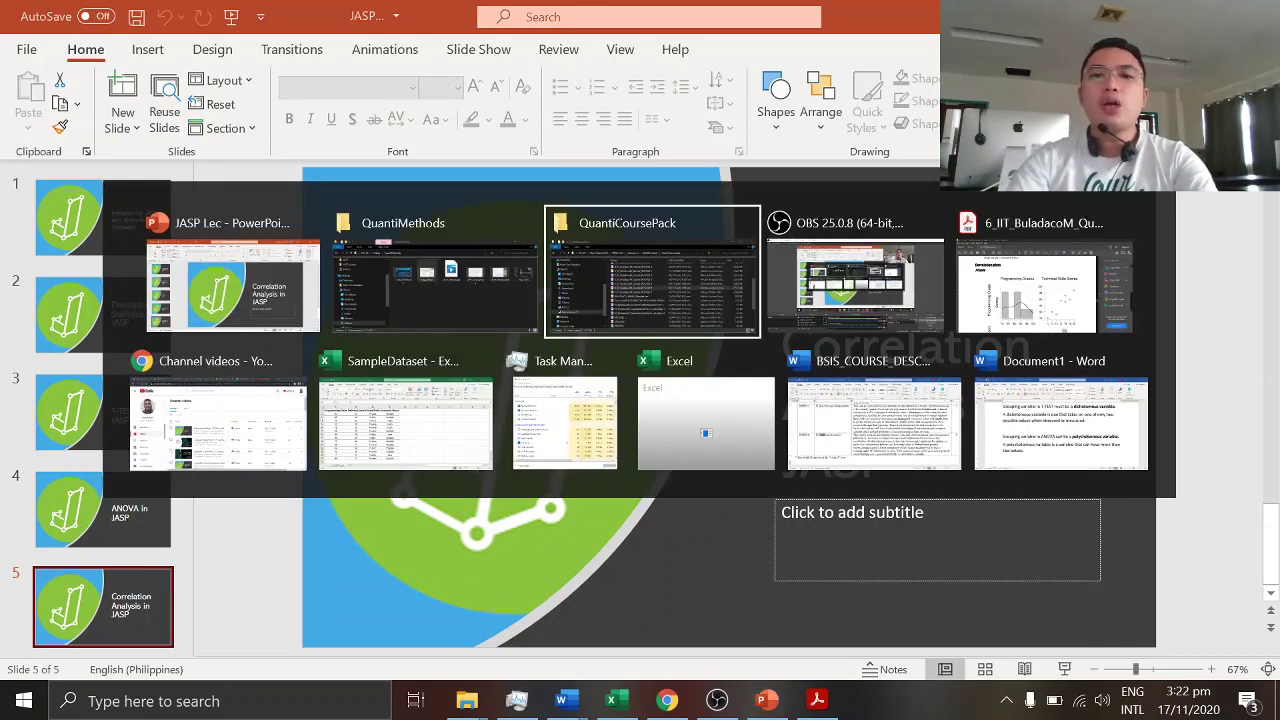
{"action": "key", "text": "alt+Tab"}
{"action": "key", "text": "alt+Tab"}
{"action": "key", "text": "alt+Tab"}
{"action": "key", "text": "alt+Tab"}
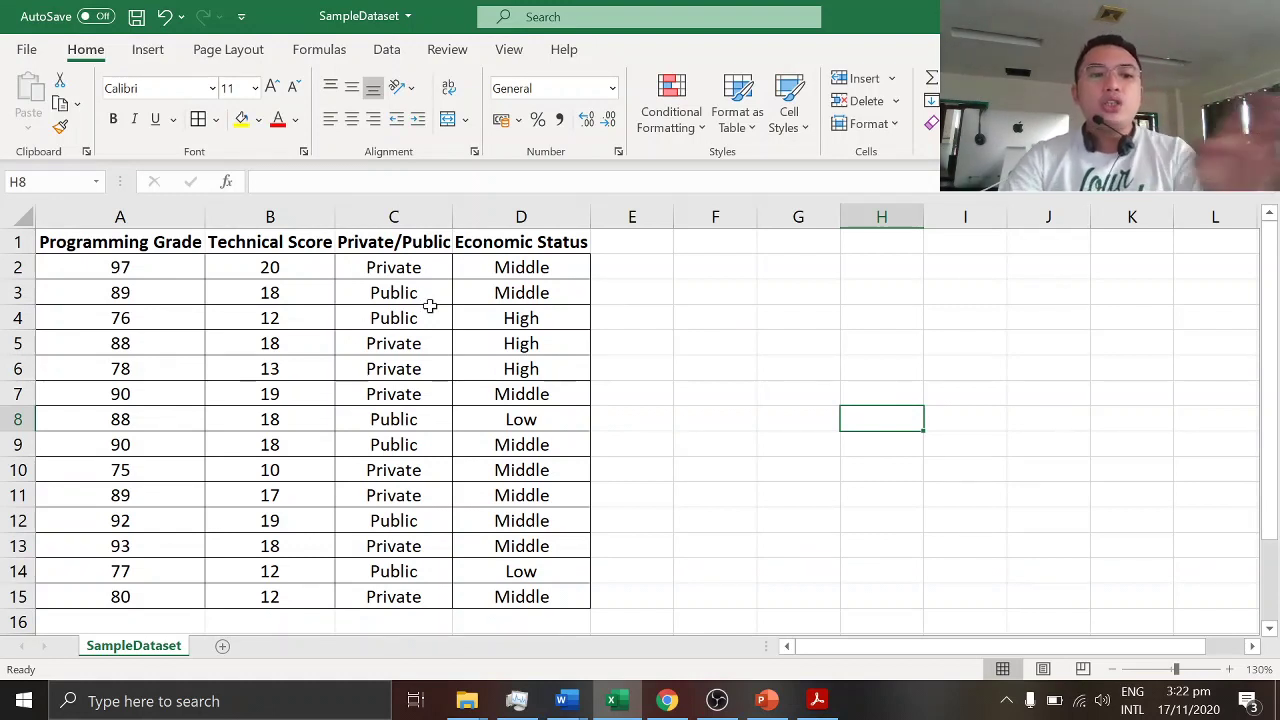
{"action": "scroll", "coordinate": [557, 377], "scroll_direction": "down", "scroll_amount": 1}
{"action": "scroll", "coordinate": [620, 395], "scroll_direction": "up", "scroll_amount": 1}
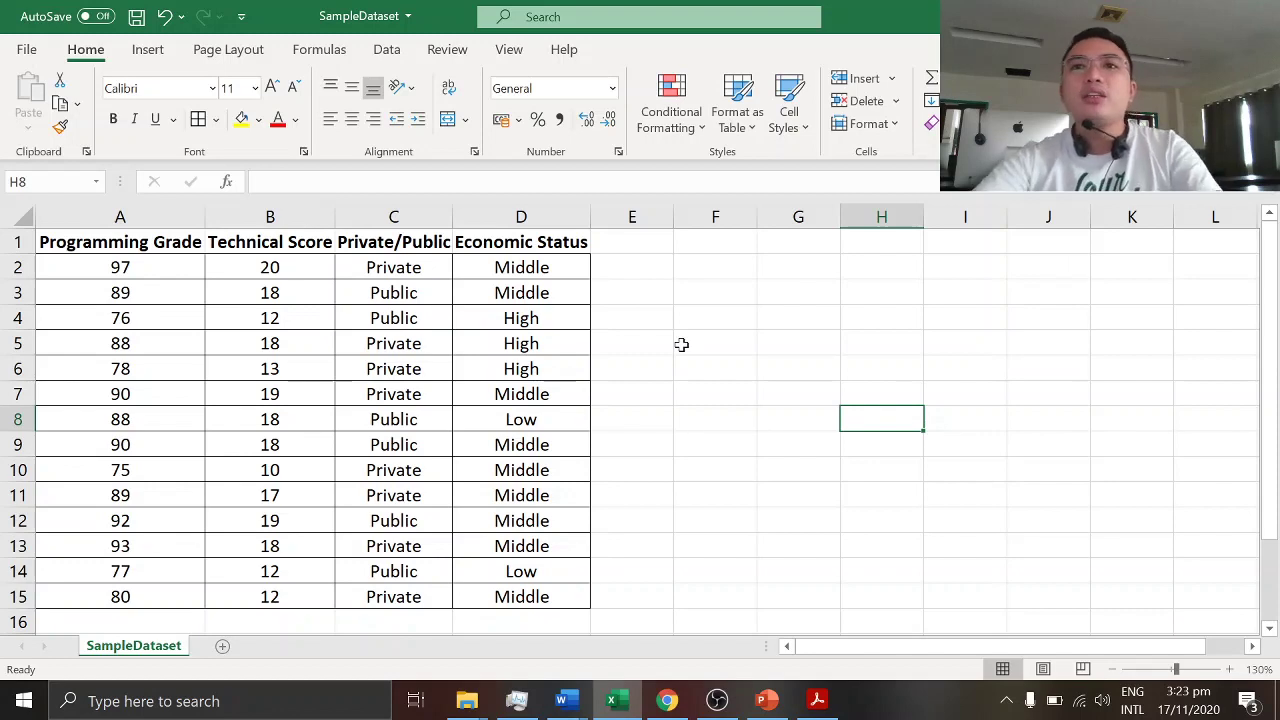
{"action": "left_click", "coordinate": [28, 52]}
{"action": "left_click", "coordinate": [89, 322]}
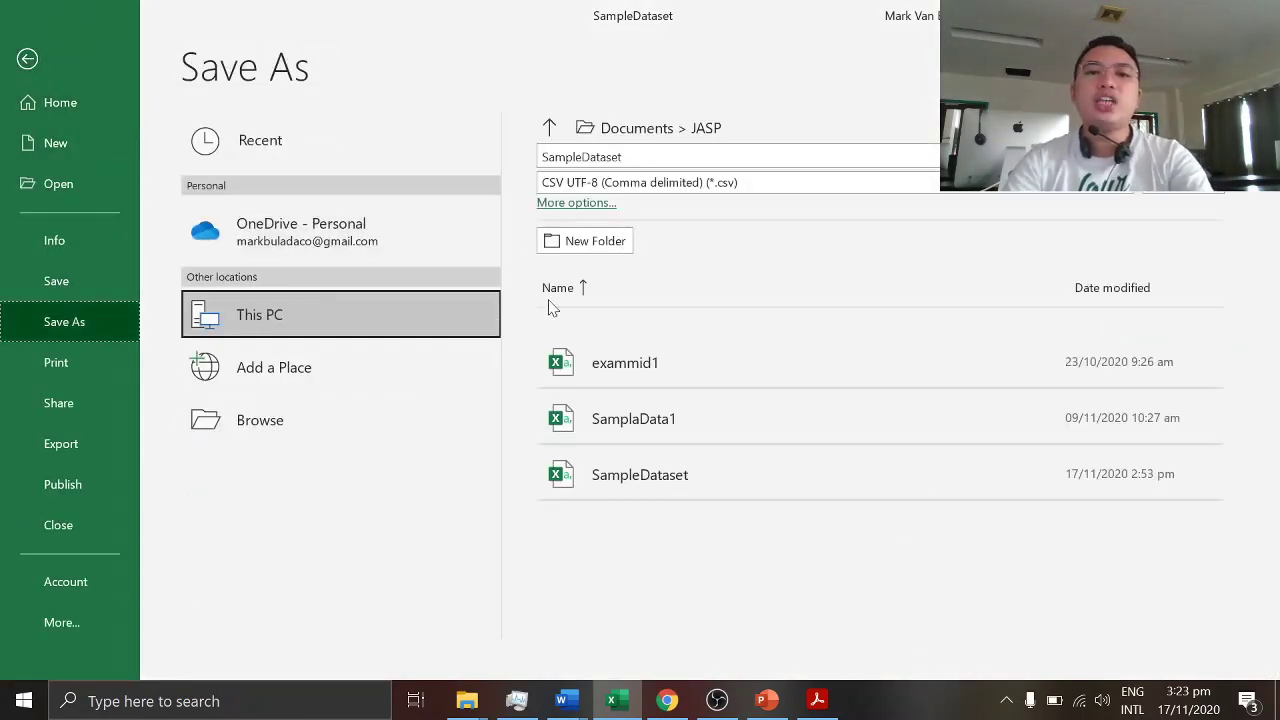
{"action": "key", "text": "super"}
{"action": "type", "text": "magni"}
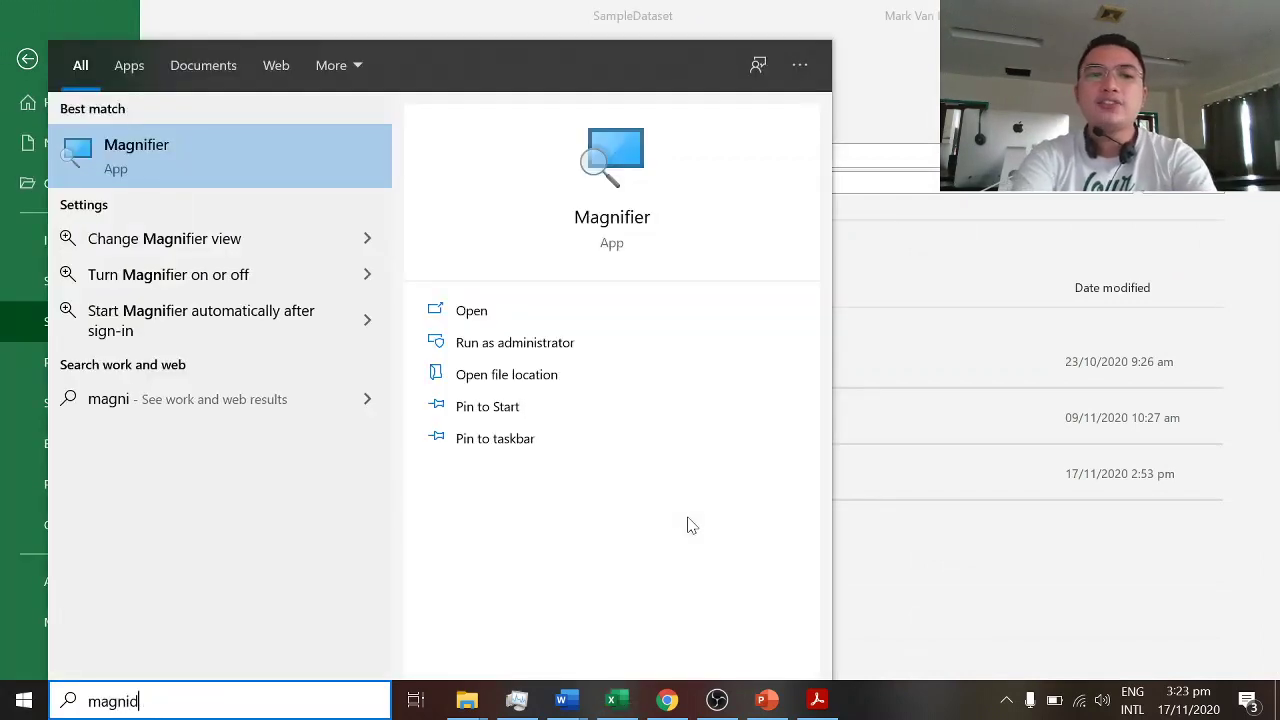
{"action": "type", "text": "d"}
{"action": "key", "text": "Return"}
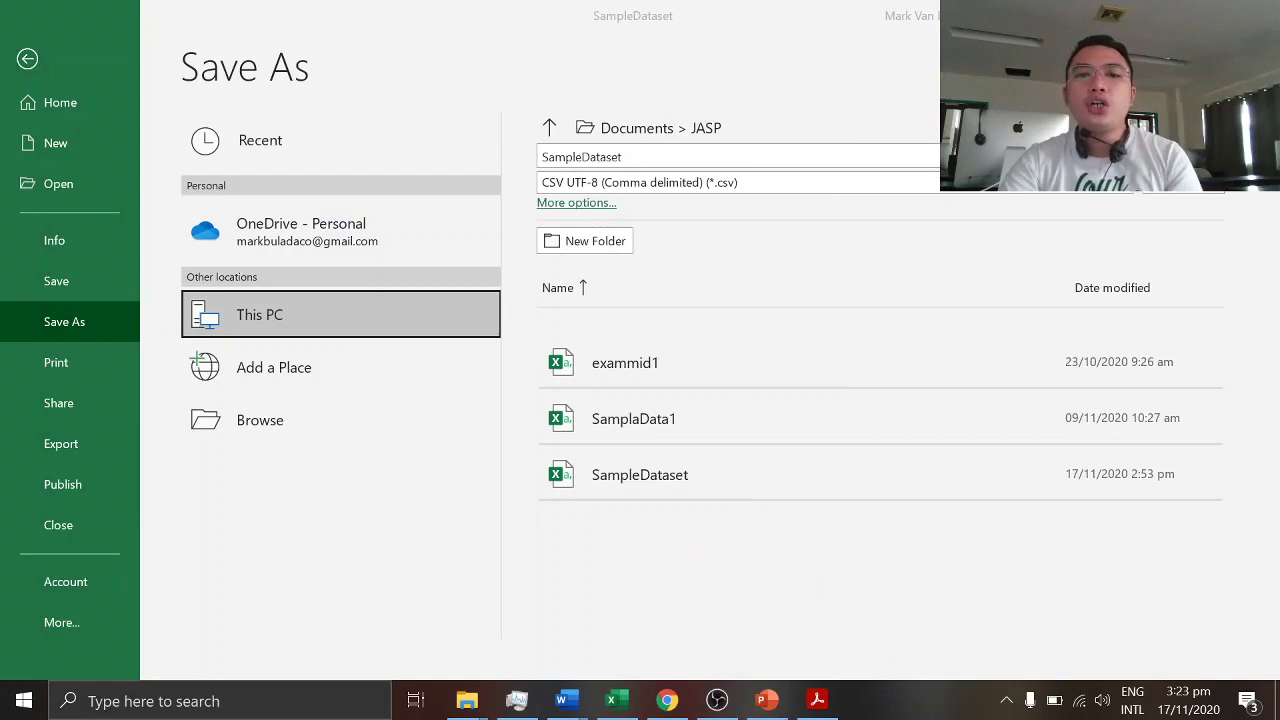
{"action": "key", "text": "alt+F4"}
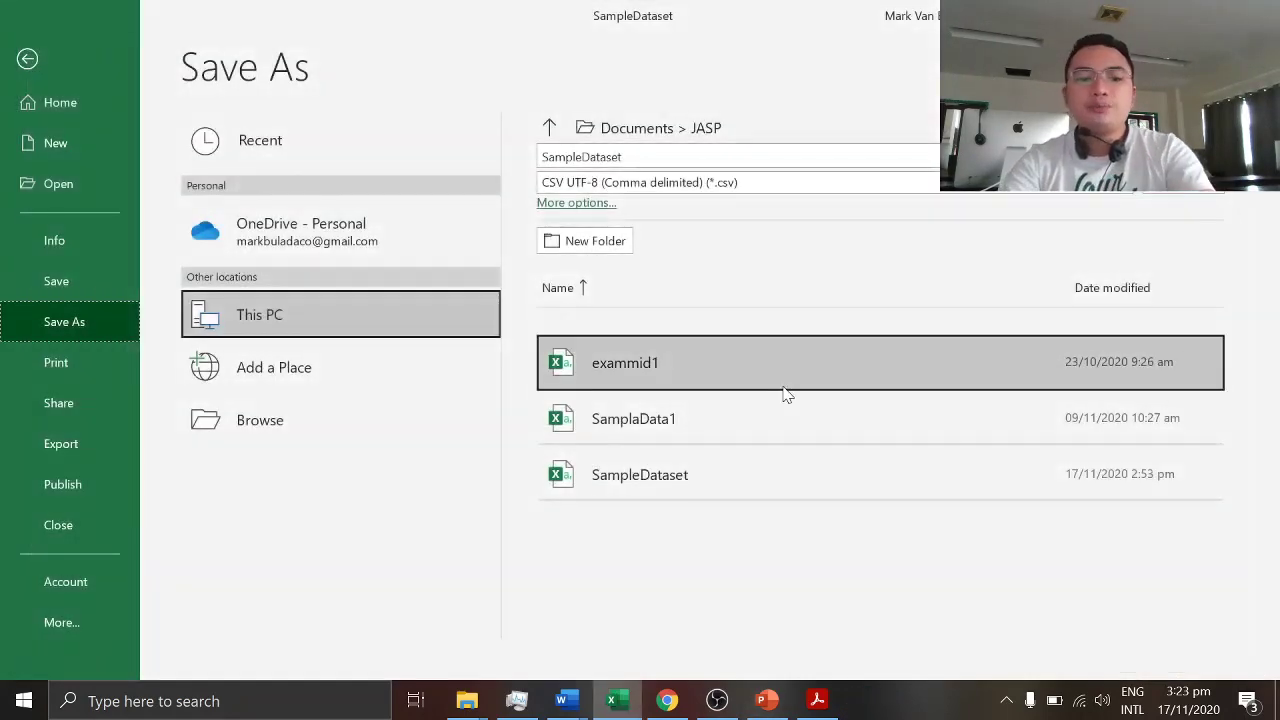
{"action": "key", "text": "super"}
{"action": "type", "text": "magni"}
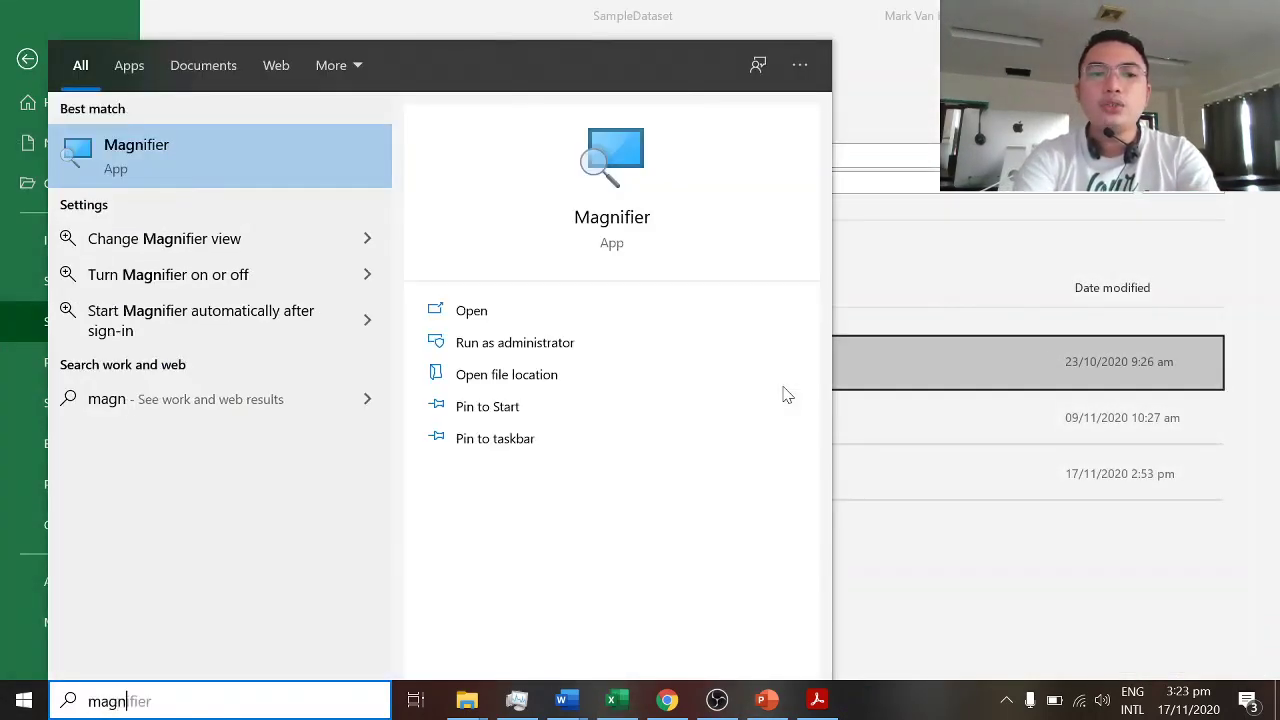
{"action": "key", "text": "Return"}
{"action": "left_click", "coordinate": [1094, 451]}
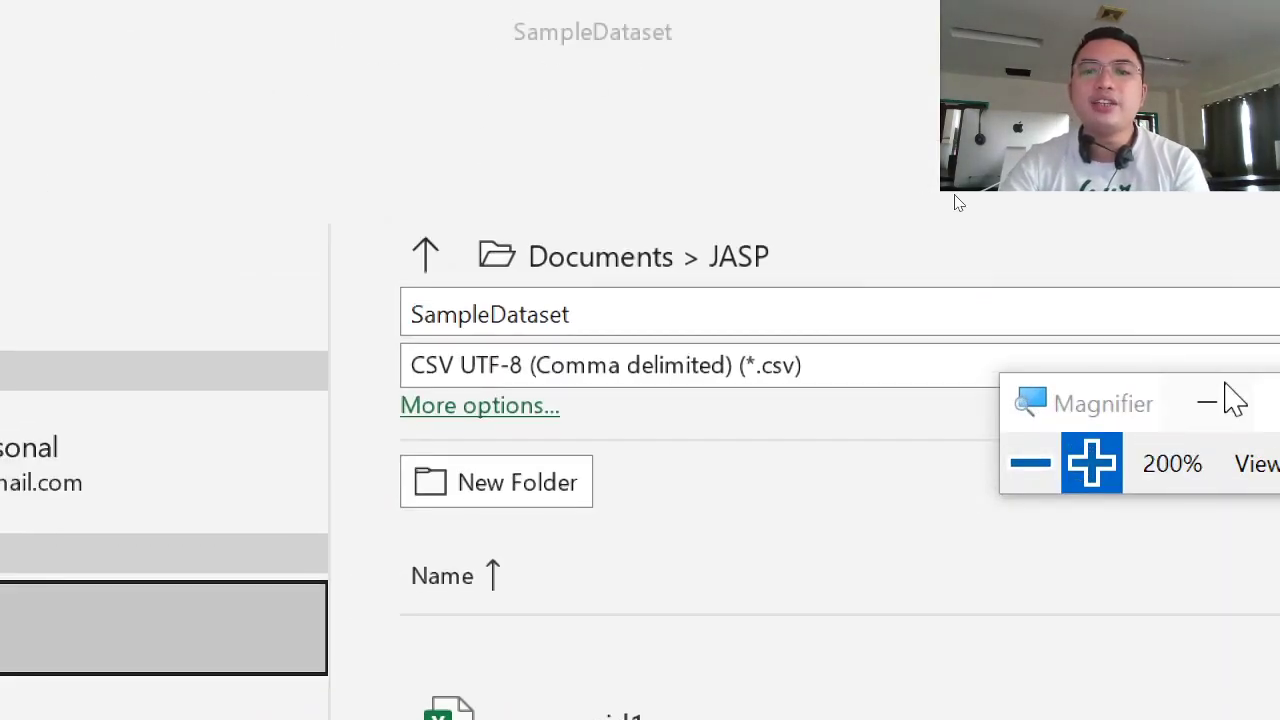
{"action": "left_click_drag", "start_coordinate": [1108, 414], "coordinate": [1094, 206]}
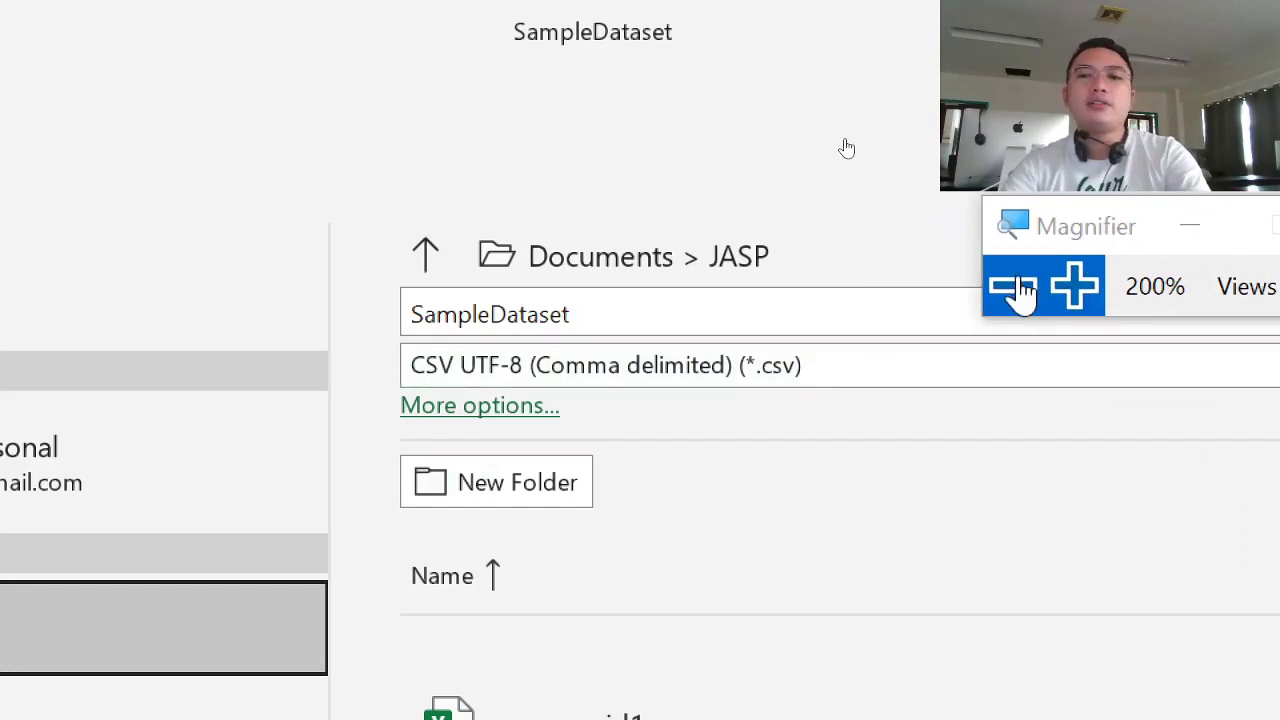
{"action": "left_click", "coordinate": [1010, 286]}
{"action": "left_click", "coordinate": [26, 59]}
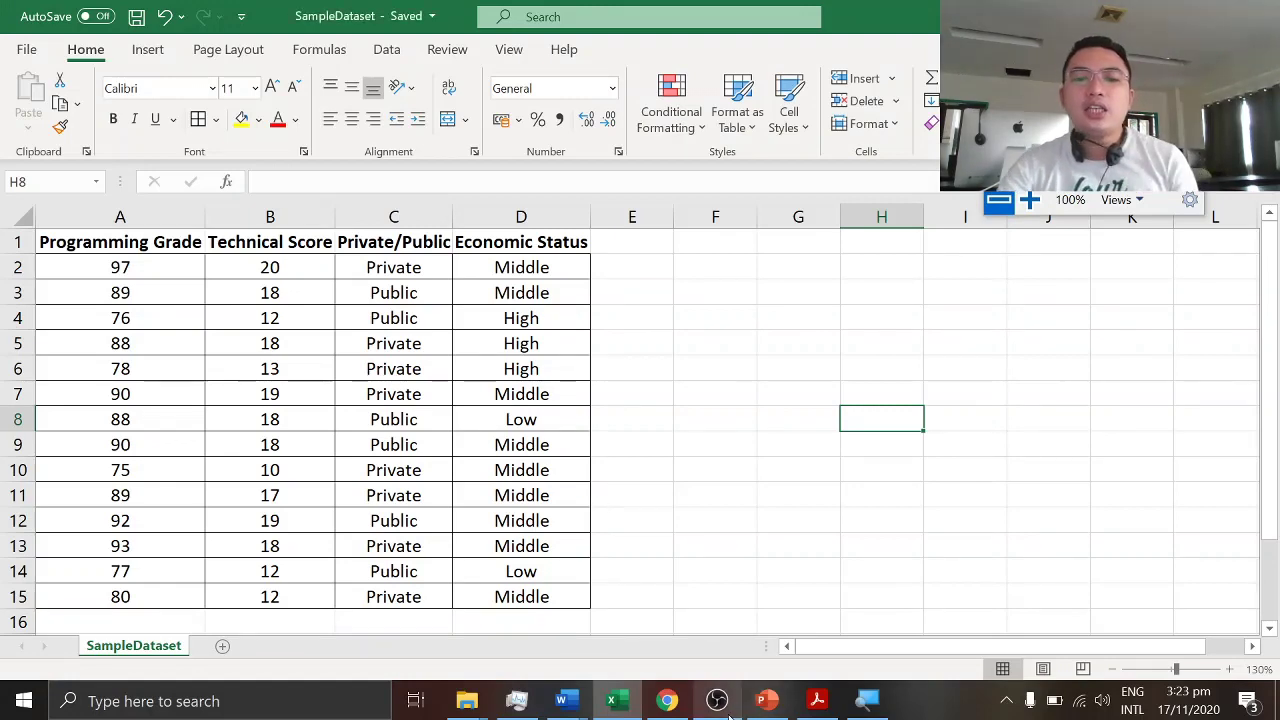
Launch JASP from the Windows search.
{"action": "key", "text": "super"}
{"action": "type", "text": "jasp"}
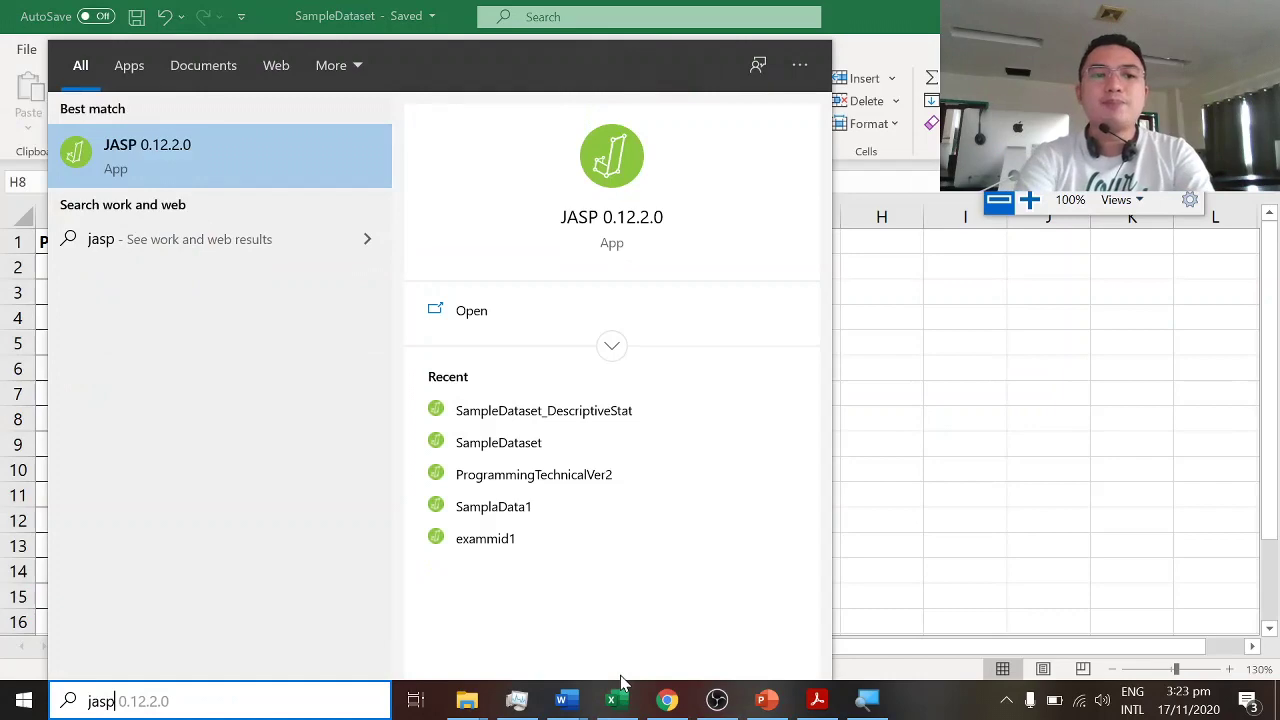
{"action": "key", "text": "Return"}
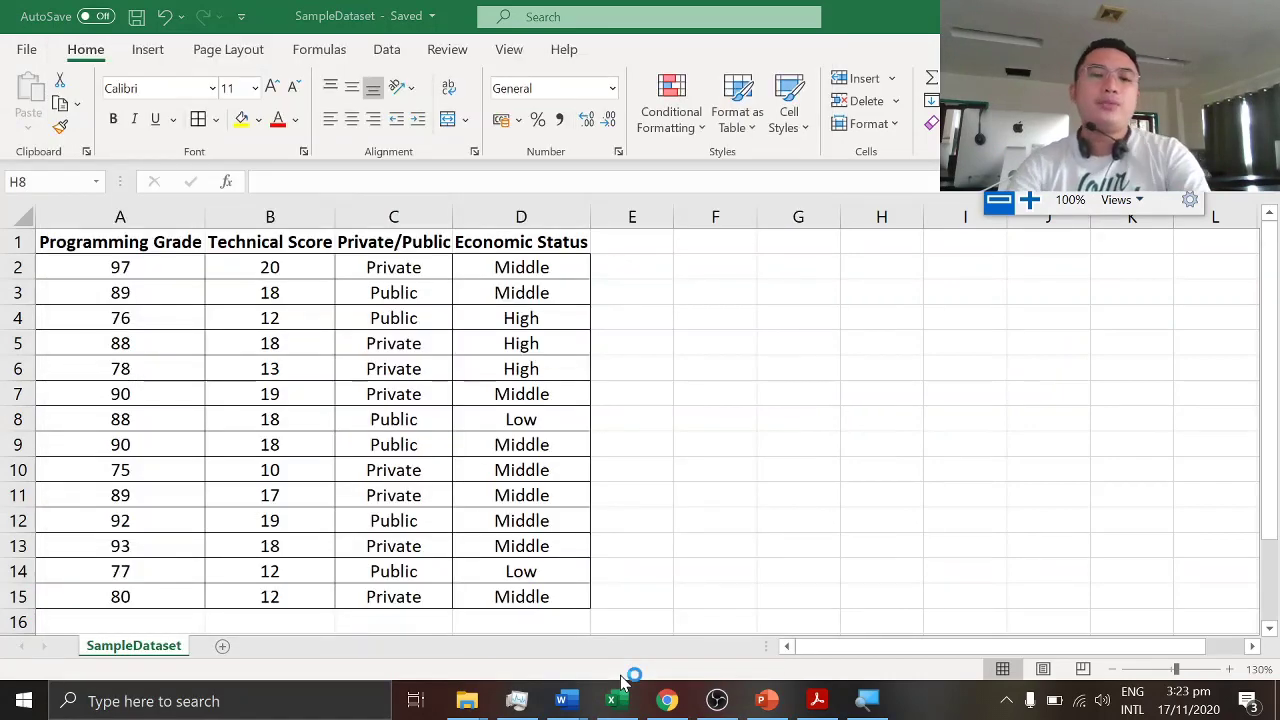
In JASP's file menu, browse Open > Computer's recent folders, then return to recent files.
{"action": "mouse_move", "coordinate": [561, 700]}
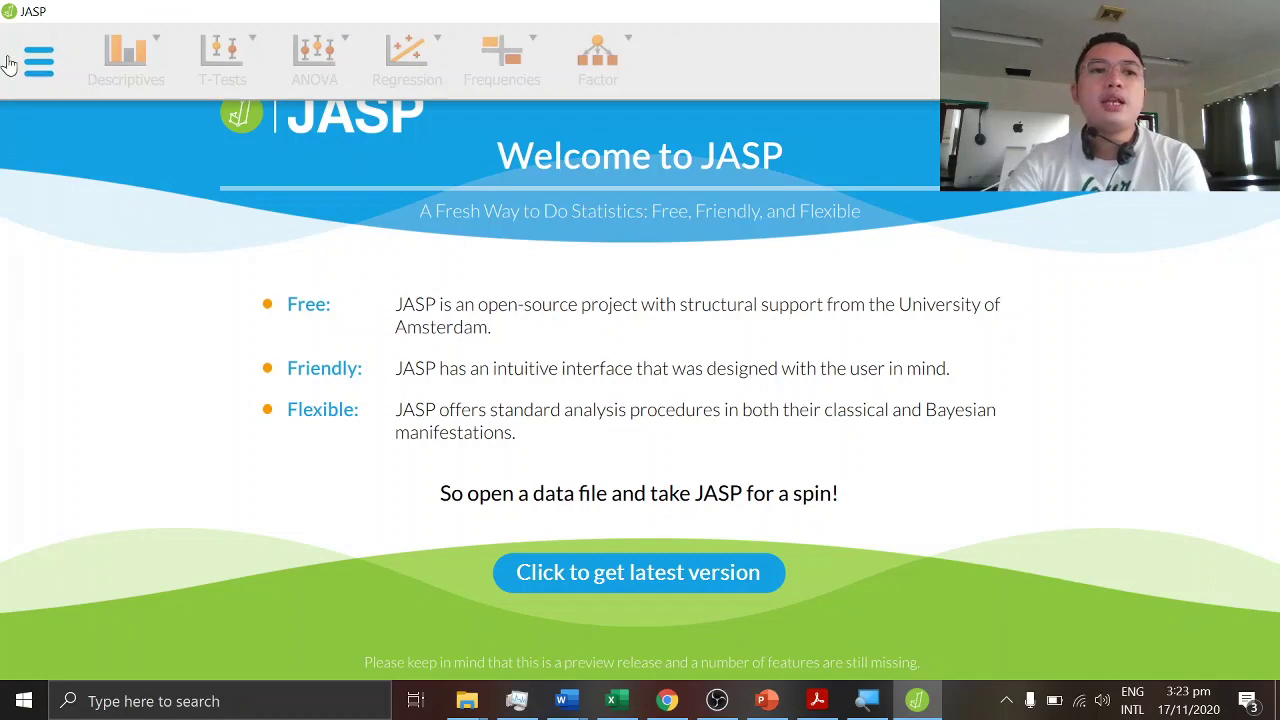
{"action": "left_click", "coordinate": [26, 70]}
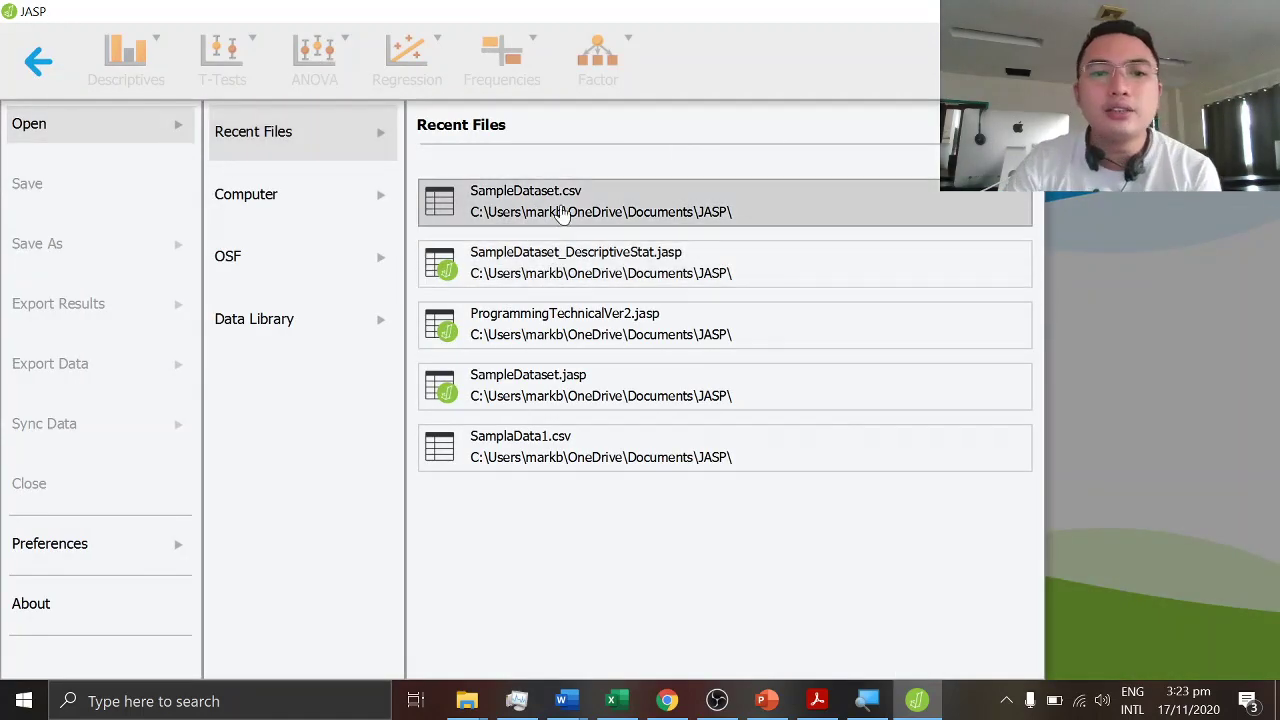
{"action": "left_click", "coordinate": [310, 199]}
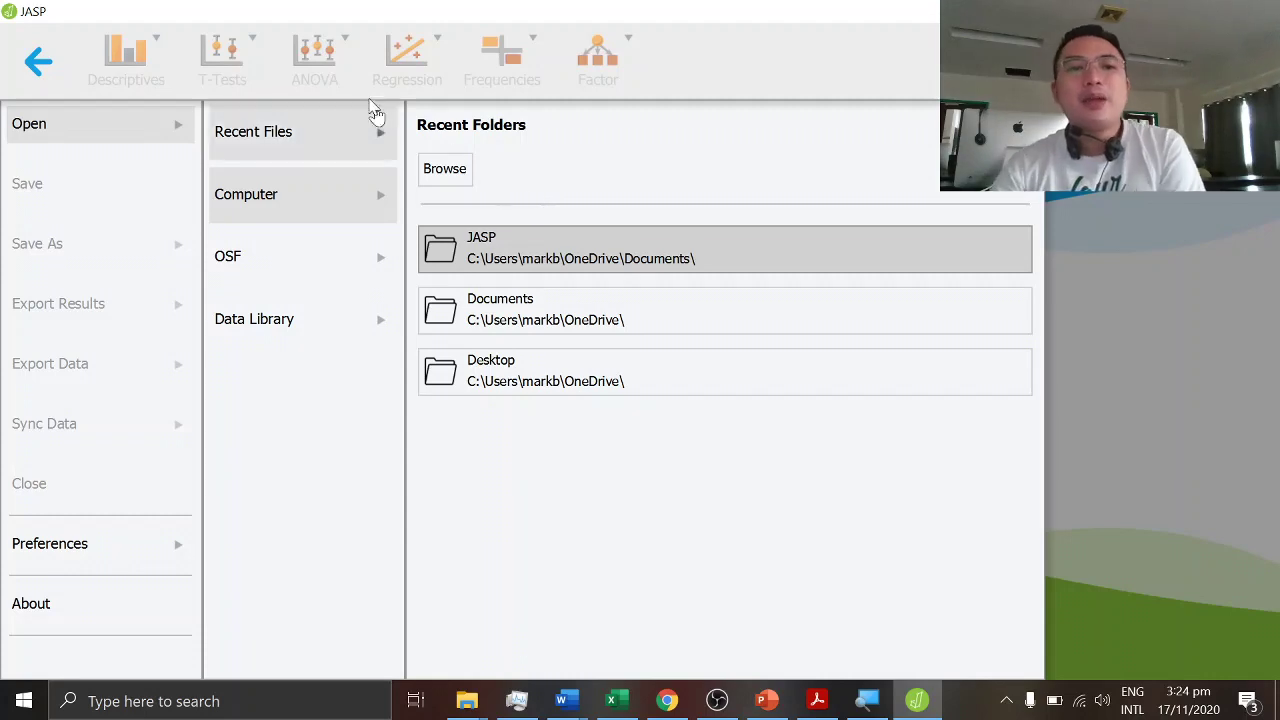
{"action": "left_click", "coordinate": [296, 137]}
Open SampleDataset.csv from the recent files list.
{"action": "left_click", "coordinate": [470, 200]}
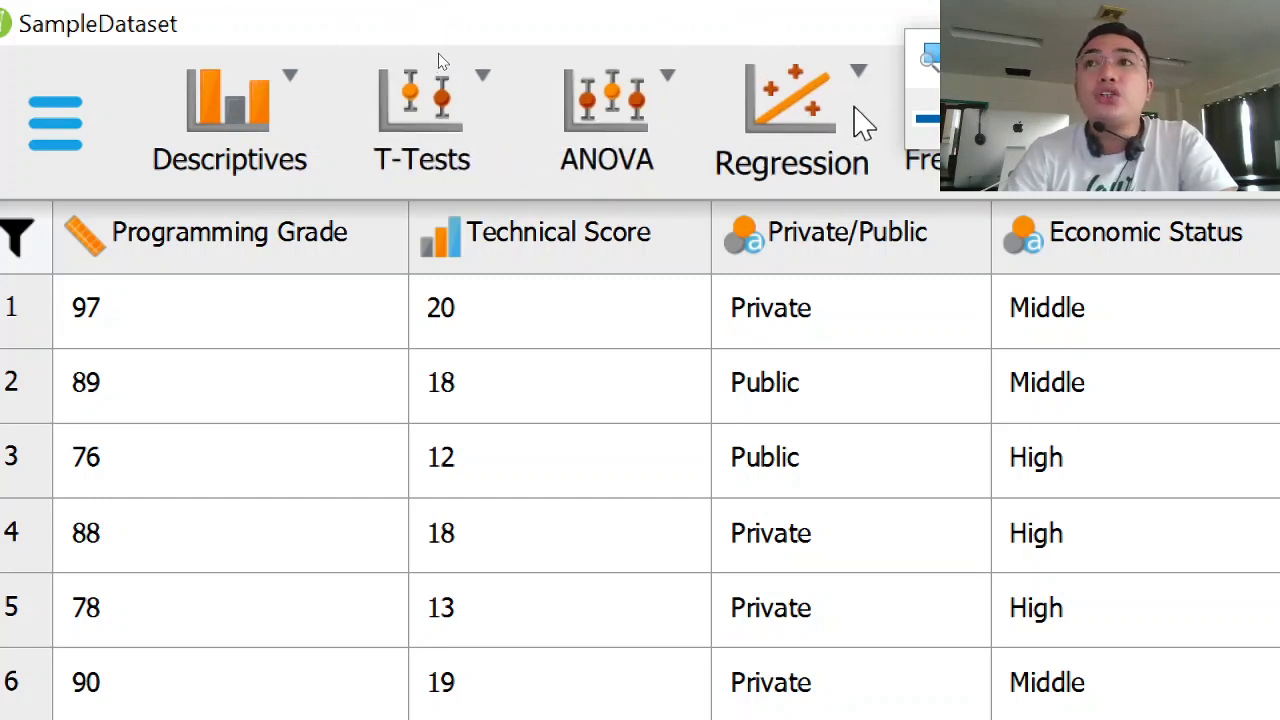
Start a Regression > Correlation analysis, set Technical Score to Scale, and select Programming Grade.
{"action": "left_click", "coordinate": [820, 122]}
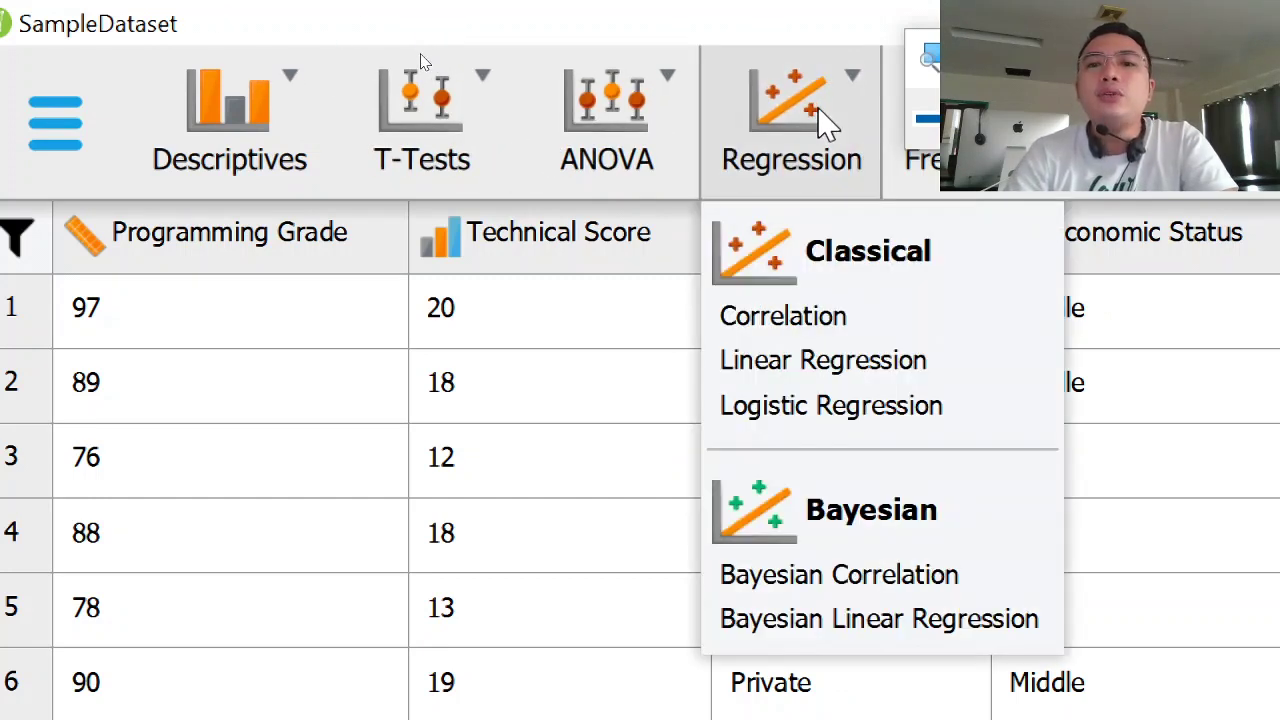
{"action": "left_click", "coordinate": [826, 332]}
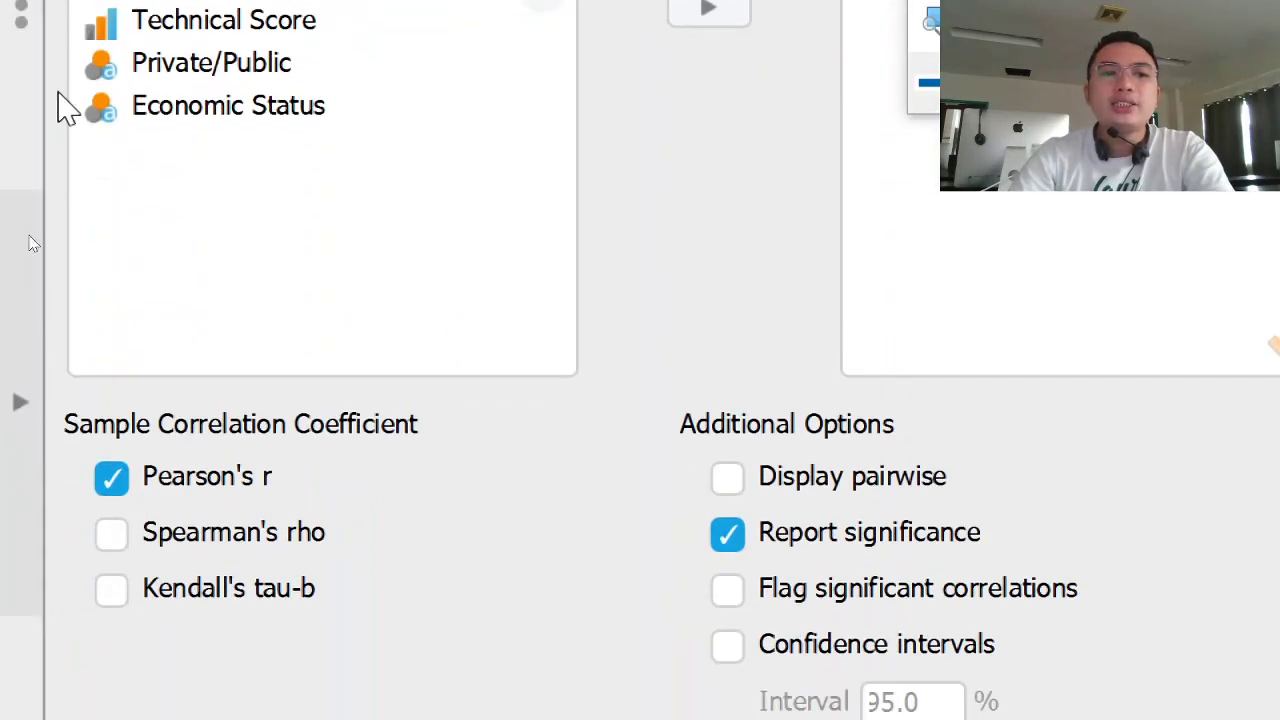
{"action": "left_click", "coordinate": [20, 358]}
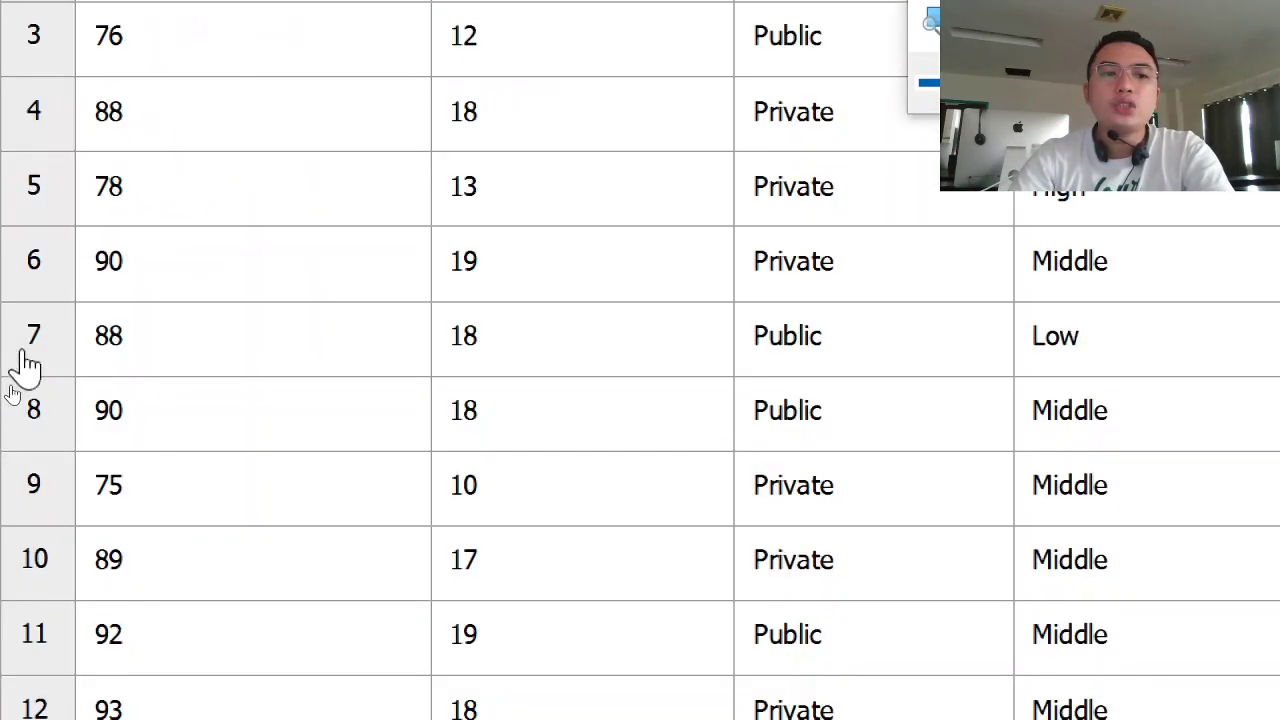
{"action": "left_click", "coordinate": [314, 196]}
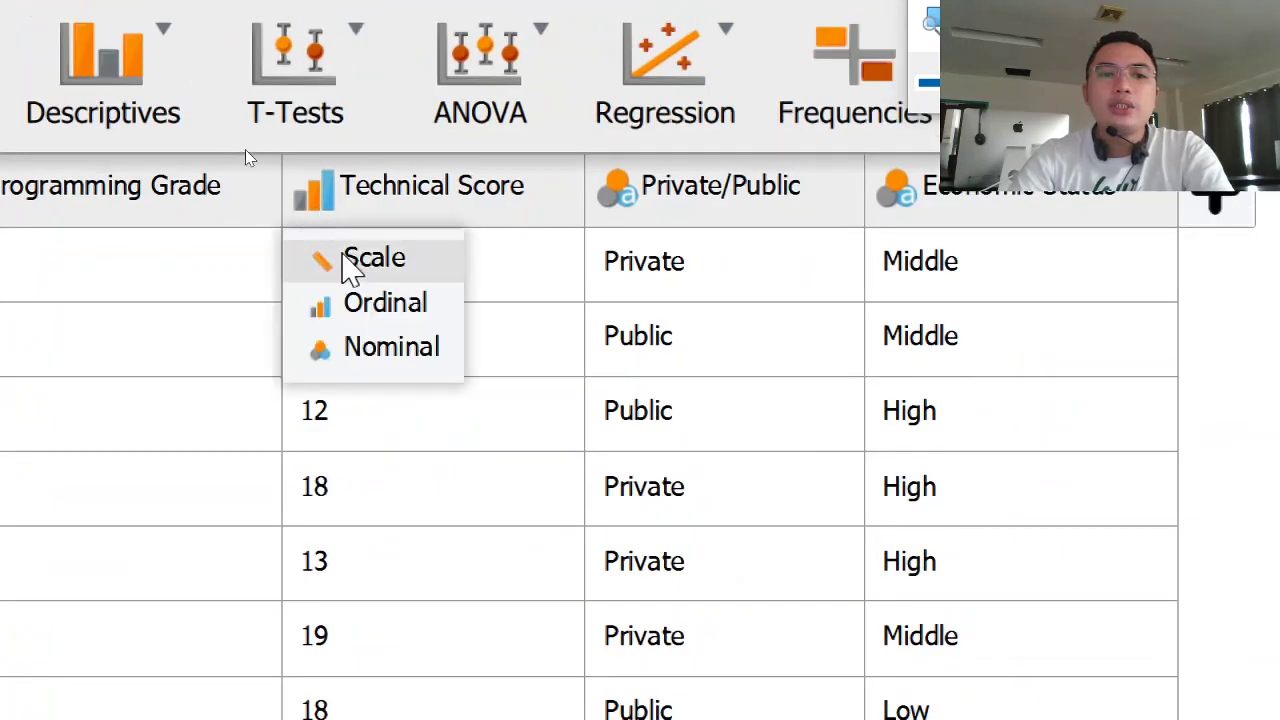
{"action": "left_click", "coordinate": [346, 259]}
{"action": "left_click", "coordinate": [1265, 478]}
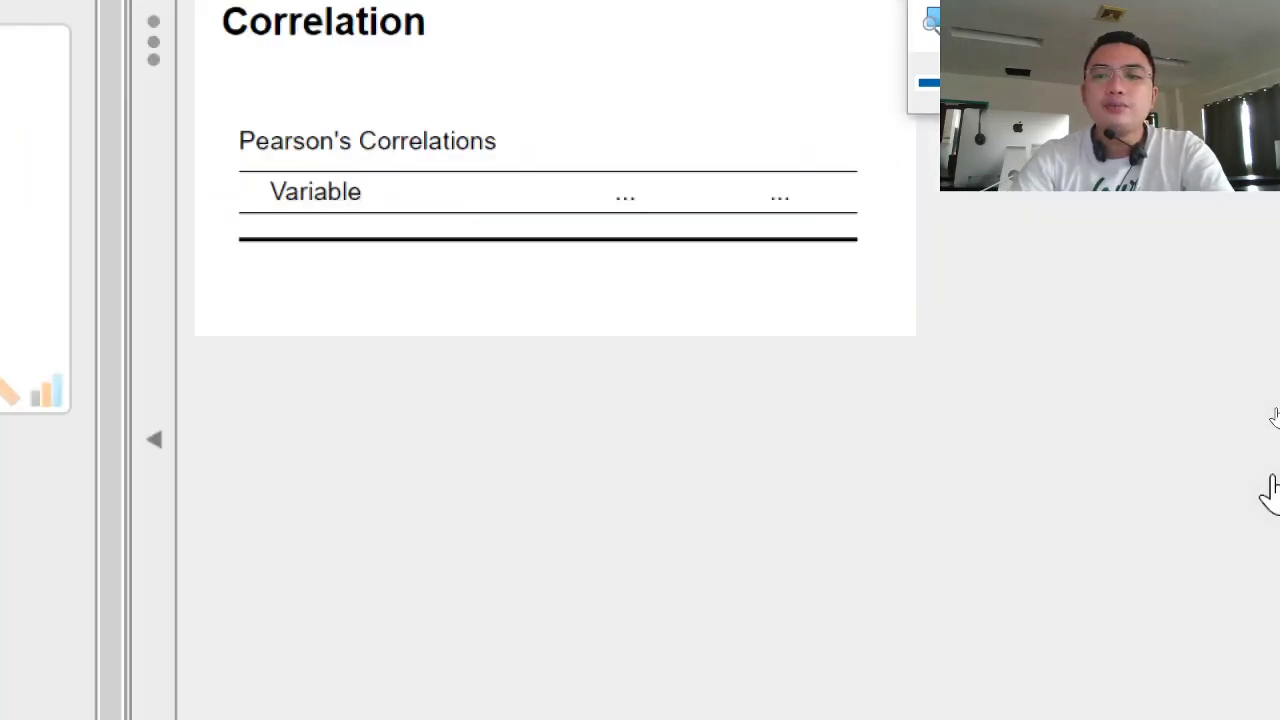
{"action": "left_click", "coordinate": [400, 238]}
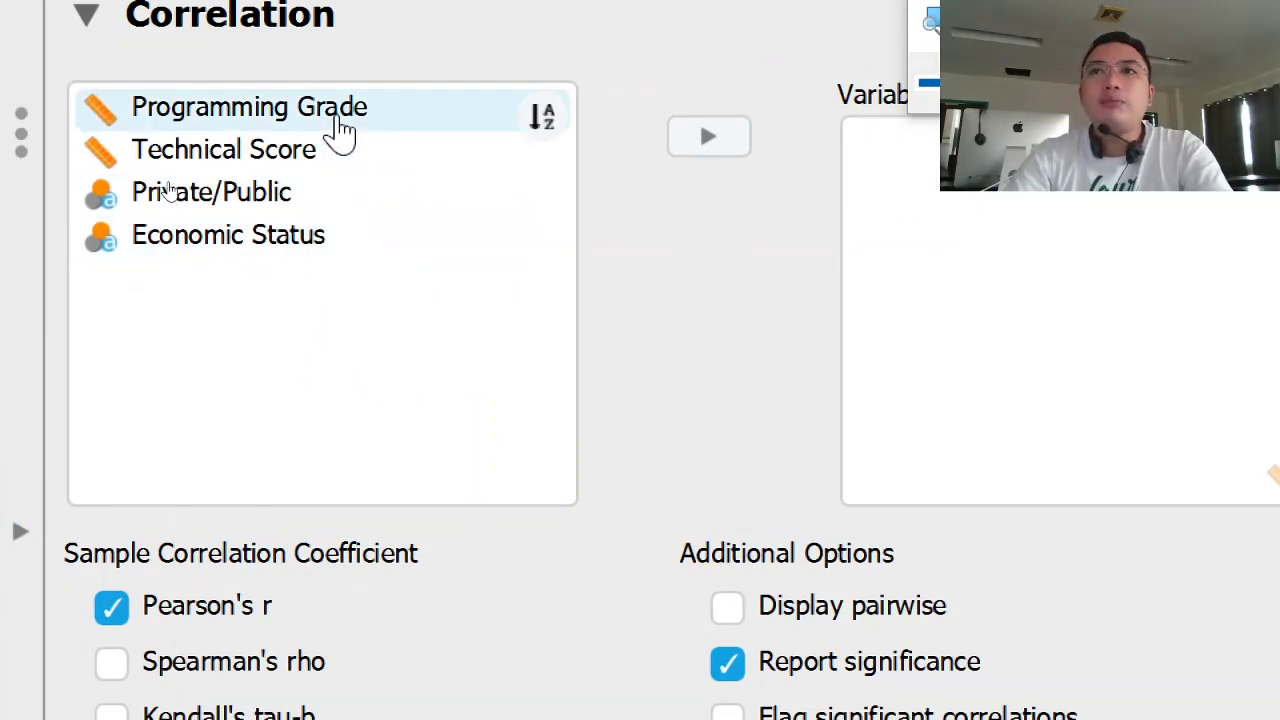
{"action": "left_click", "coordinate": [337, 129]}
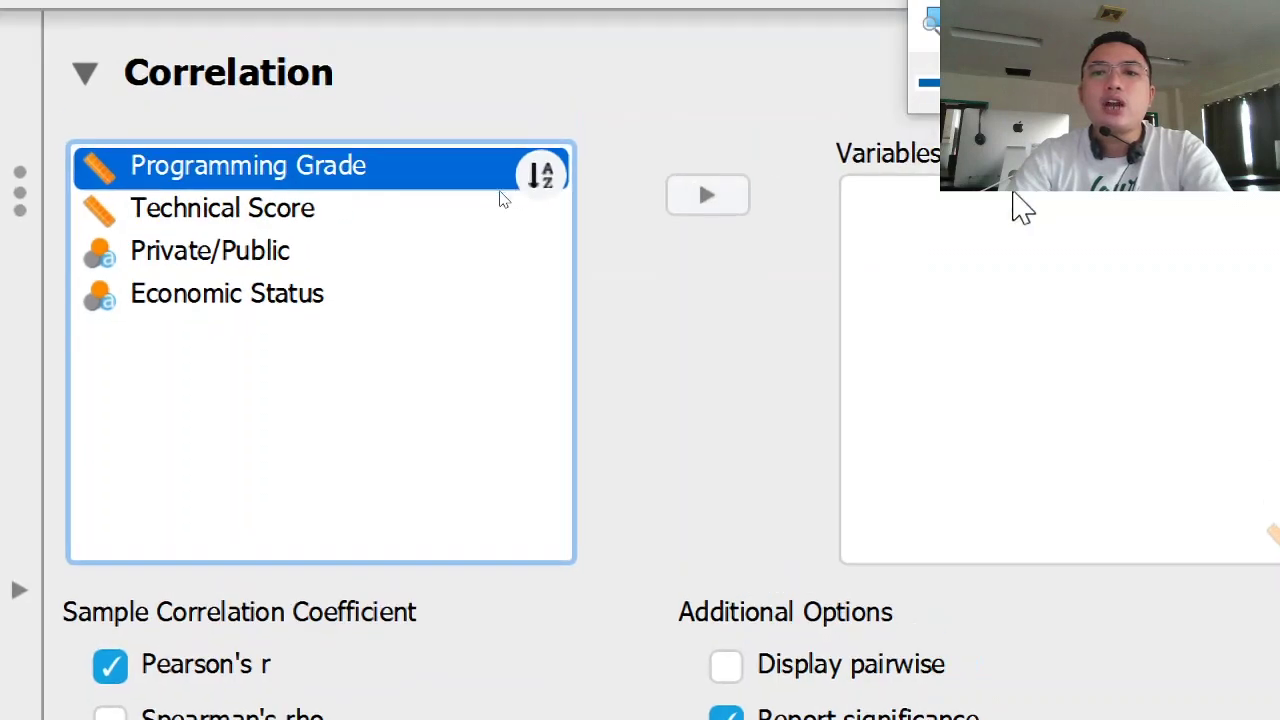
Add Programming Grade and Technical Score to Variables and flag significant correlations (r = 0.965***).
{"action": "left_click", "coordinate": [705, 197]}
{"action": "left_click", "coordinate": [729, 200]}
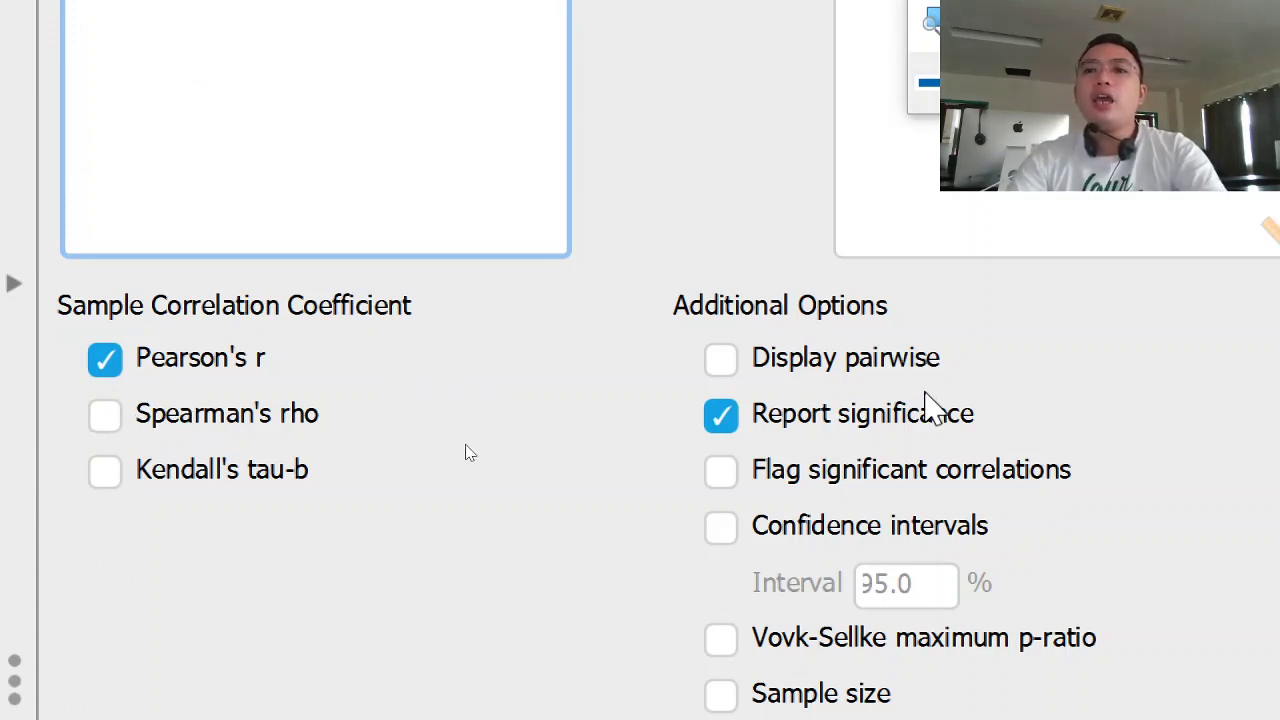
{"action": "left_click", "coordinate": [815, 484]}
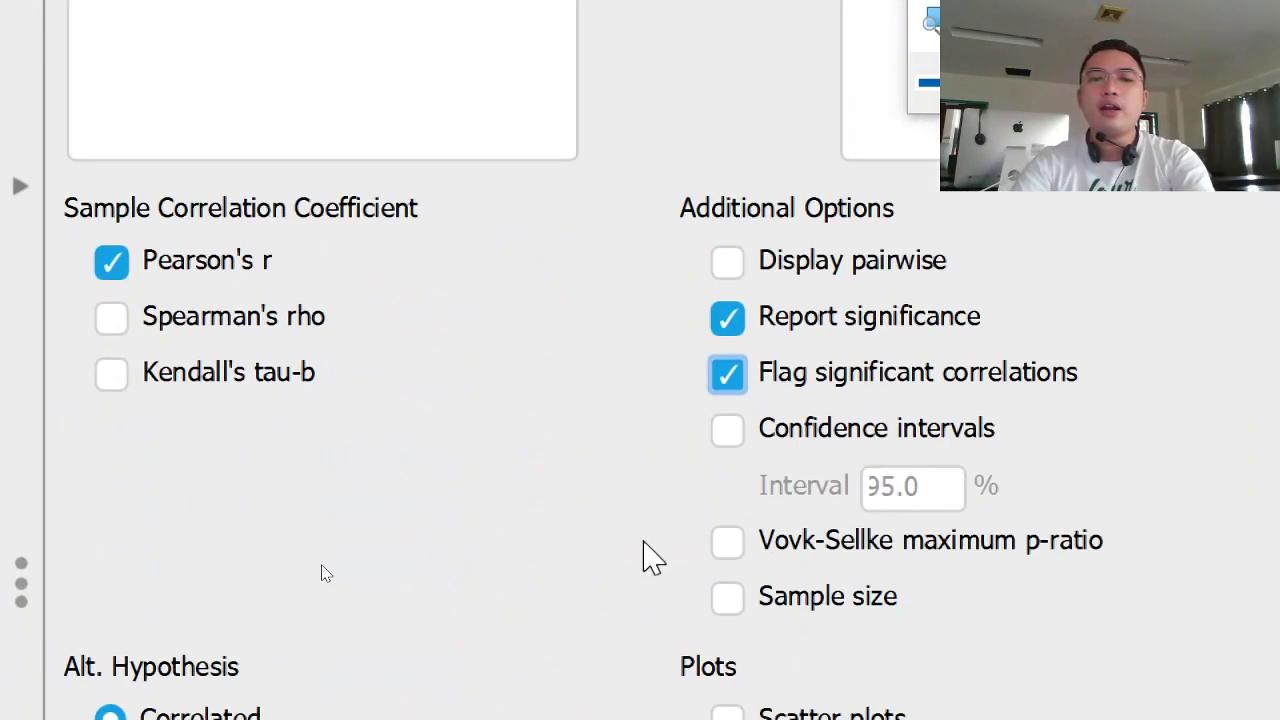
{"action": "scroll", "coordinate": [650, 560], "scroll_direction": "down", "scroll_amount": 3}
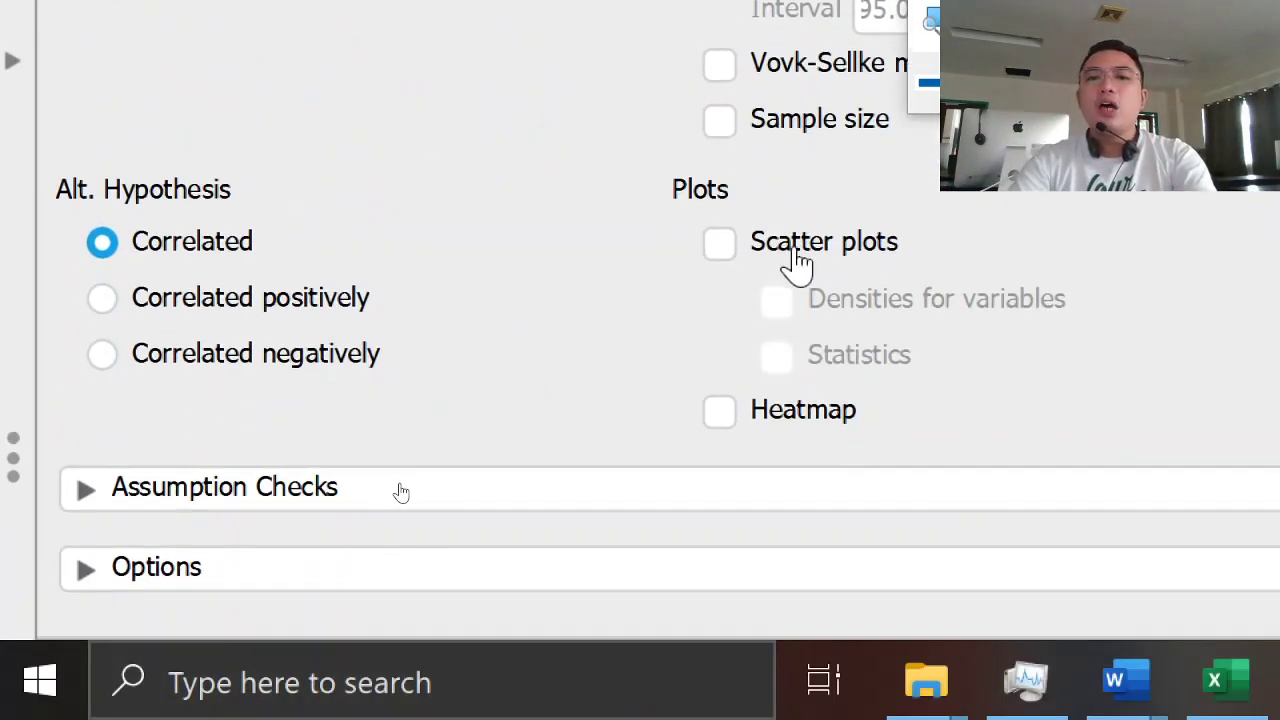
{"action": "left_click", "coordinate": [325, 503]}
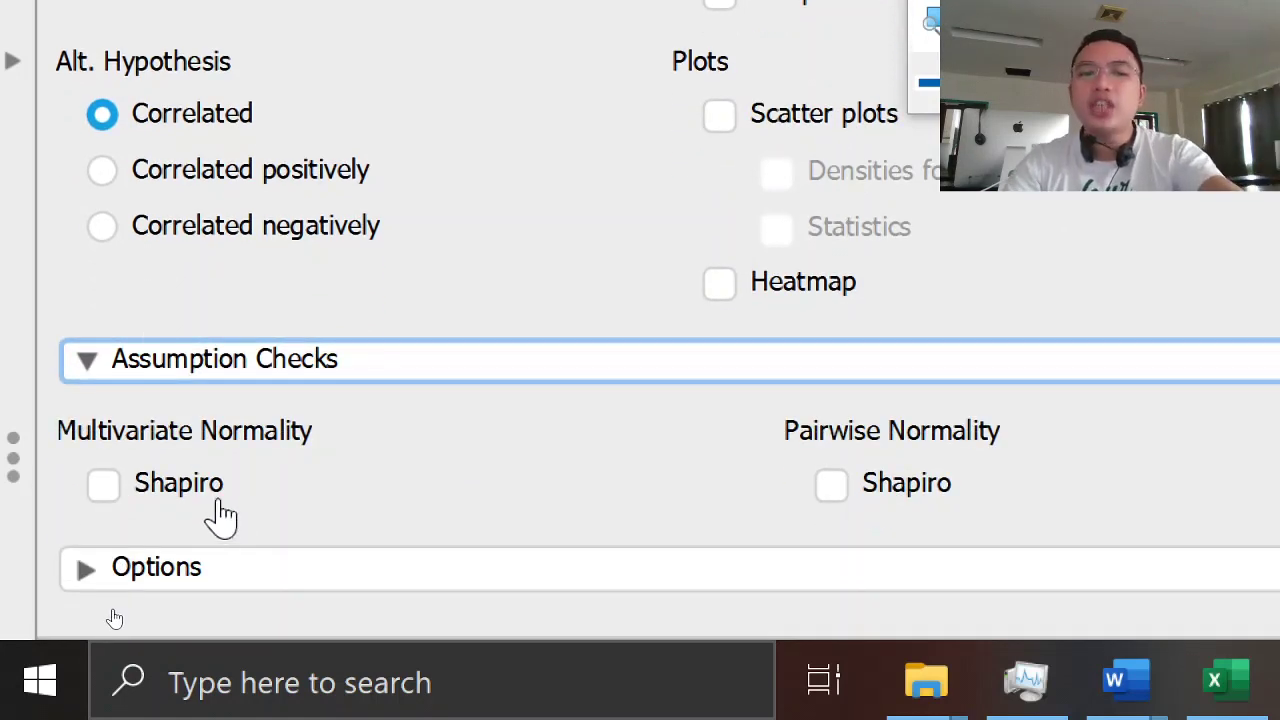
{"action": "left_click", "coordinate": [78, 373]}
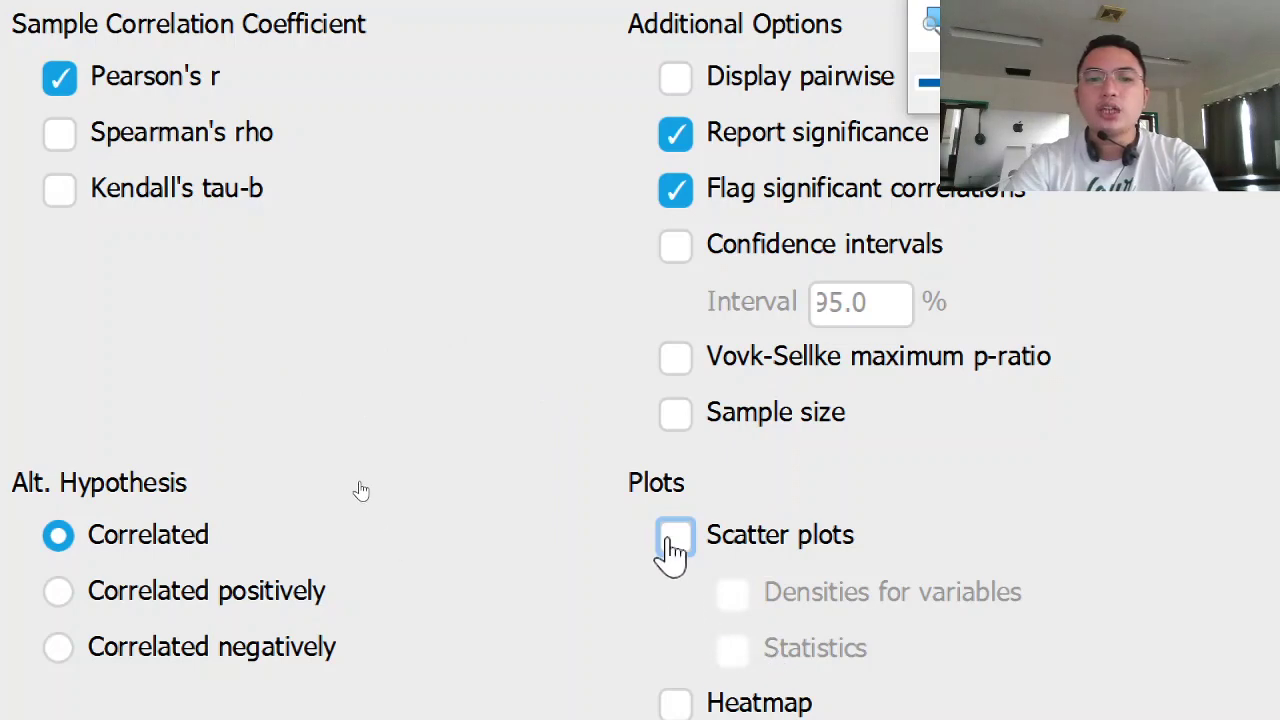
Turn on Scatter plots with Statistics and Densities for variables under Plots.
{"action": "left_click", "coordinate": [673, 542]}
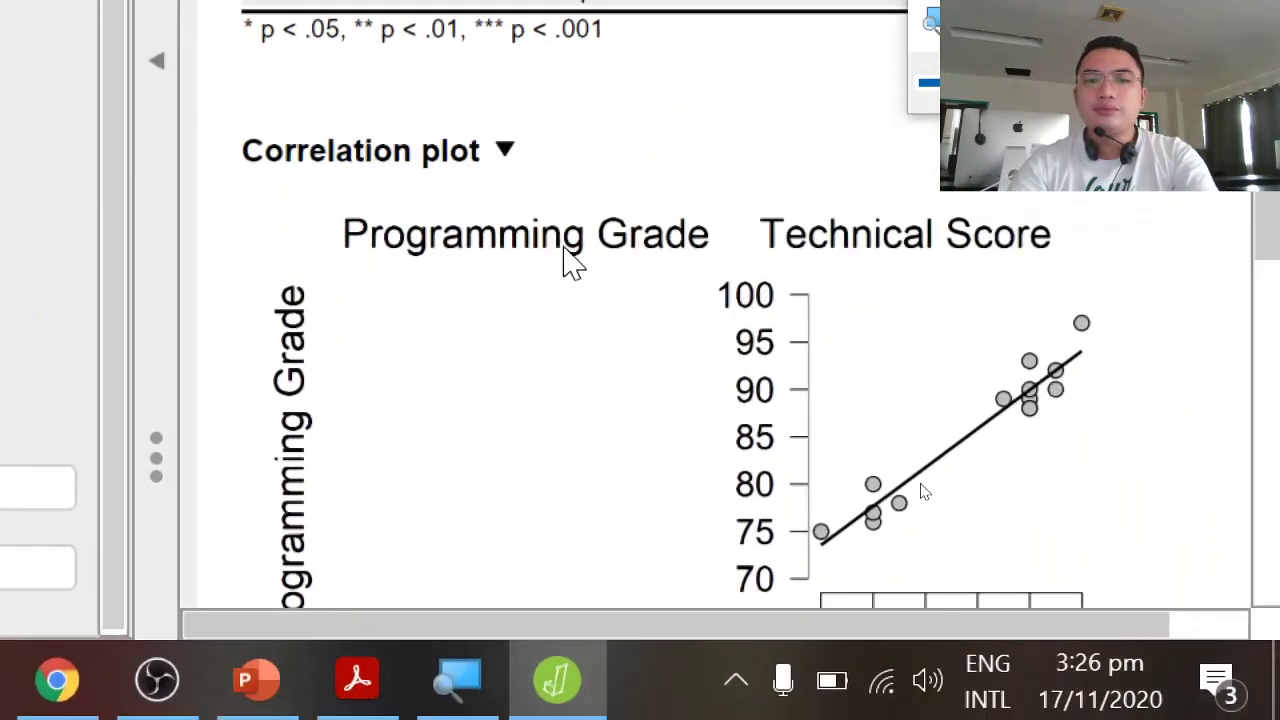
{"action": "scroll", "coordinate": [566, 255], "scroll_direction": "down", "scroll_amount": 5}
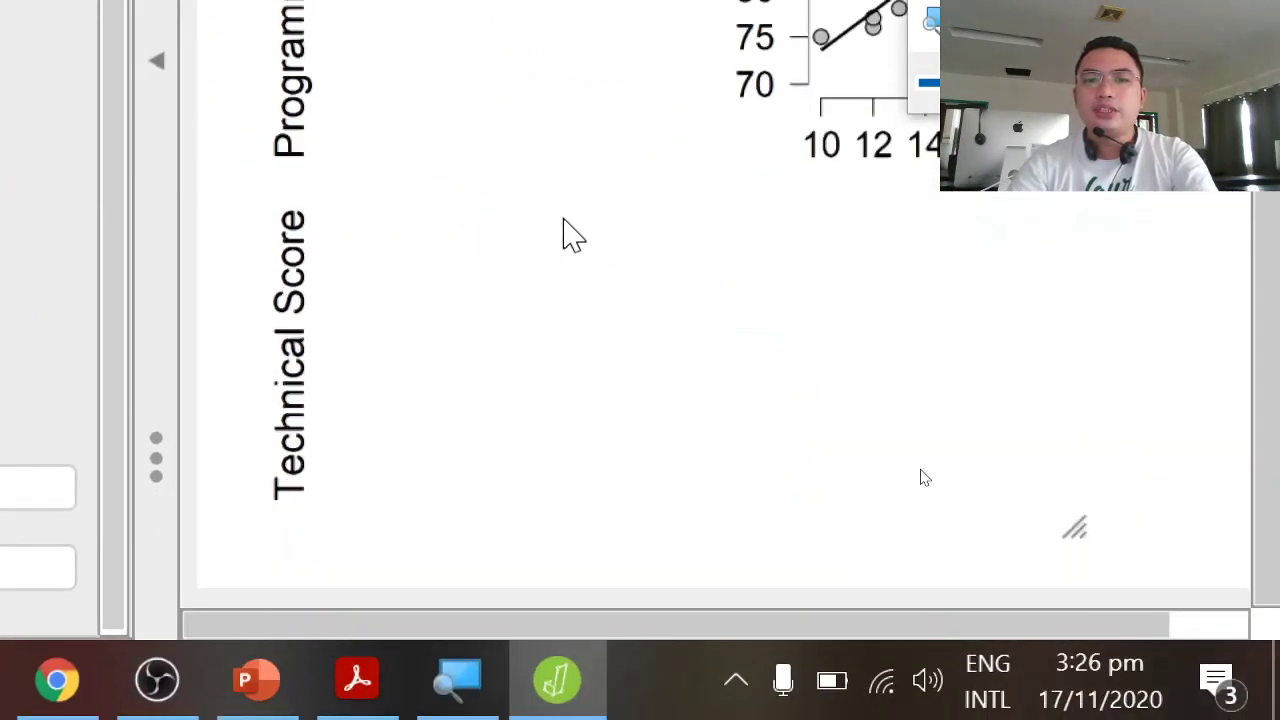
{"action": "scroll", "coordinate": [563, 234], "scroll_direction": "up", "scroll_amount": 3}
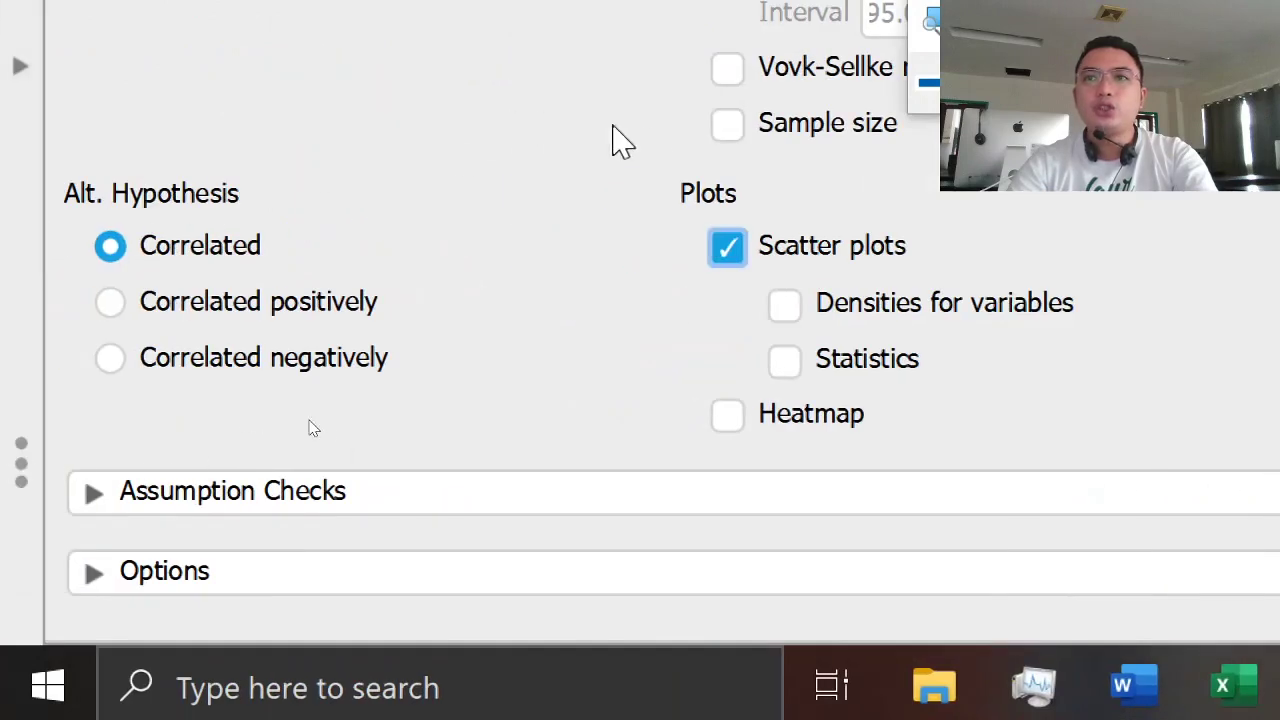
{"action": "left_click", "coordinate": [785, 361]}
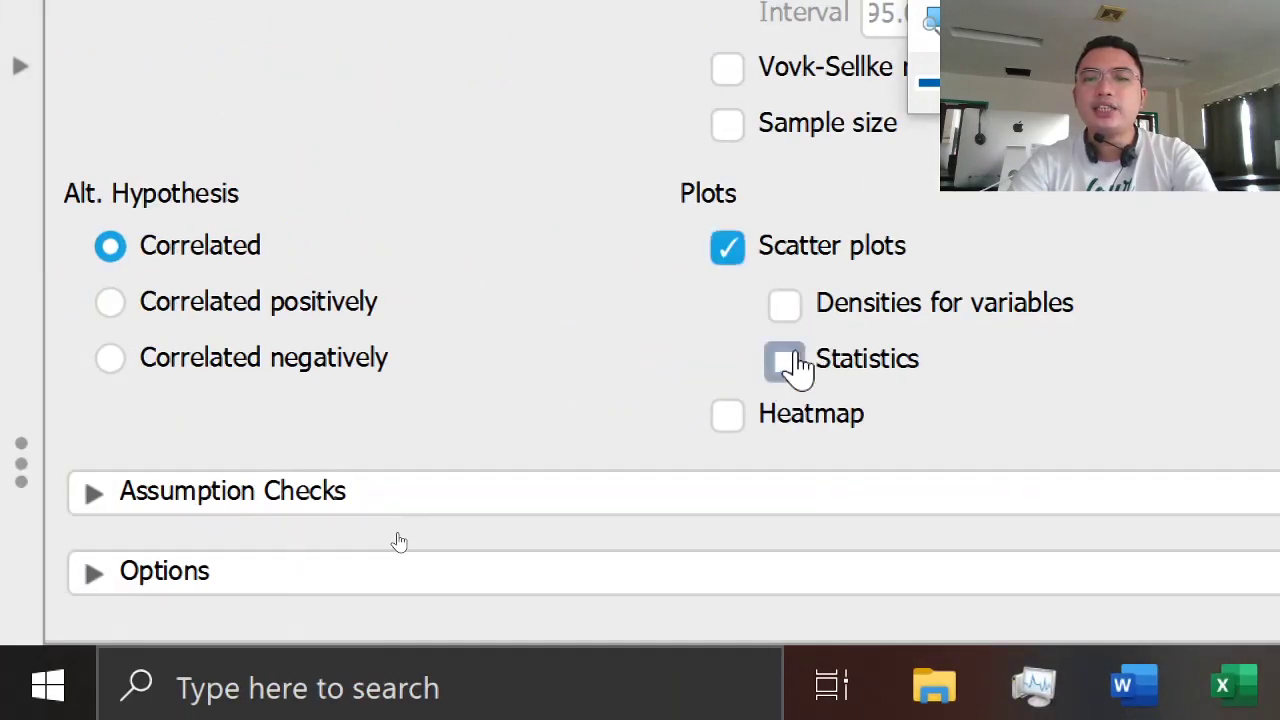
{"action": "scroll", "coordinate": [648, 320], "scroll_direction": "down", "scroll_amount": 5}
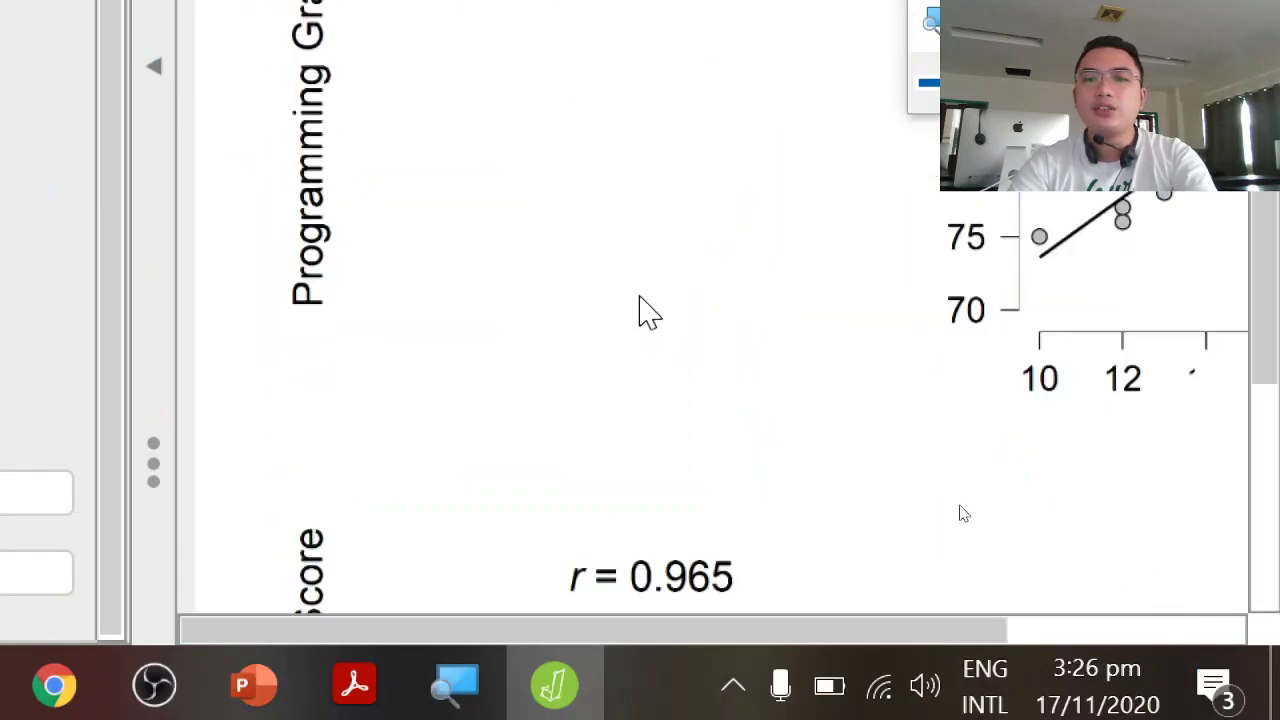
{"action": "scroll", "coordinate": [689, 271], "scroll_direction": "down", "scroll_amount": 5}
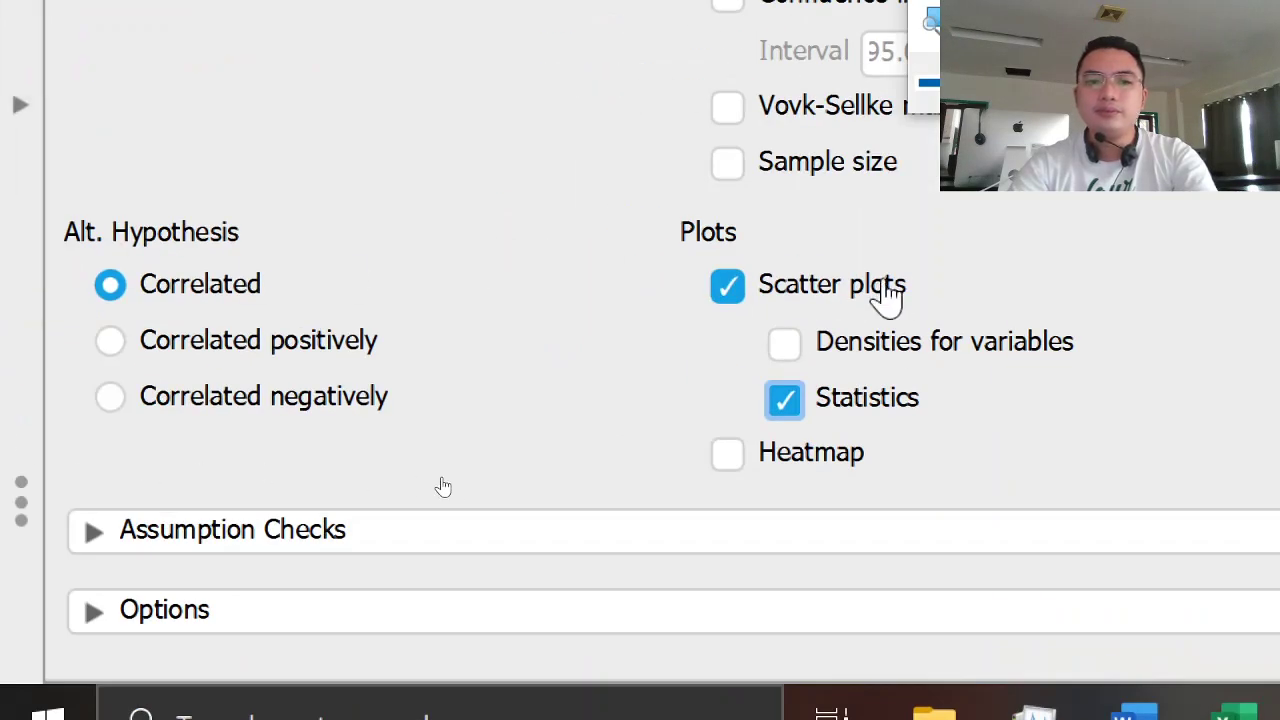
{"action": "left_click", "coordinate": [790, 345]}
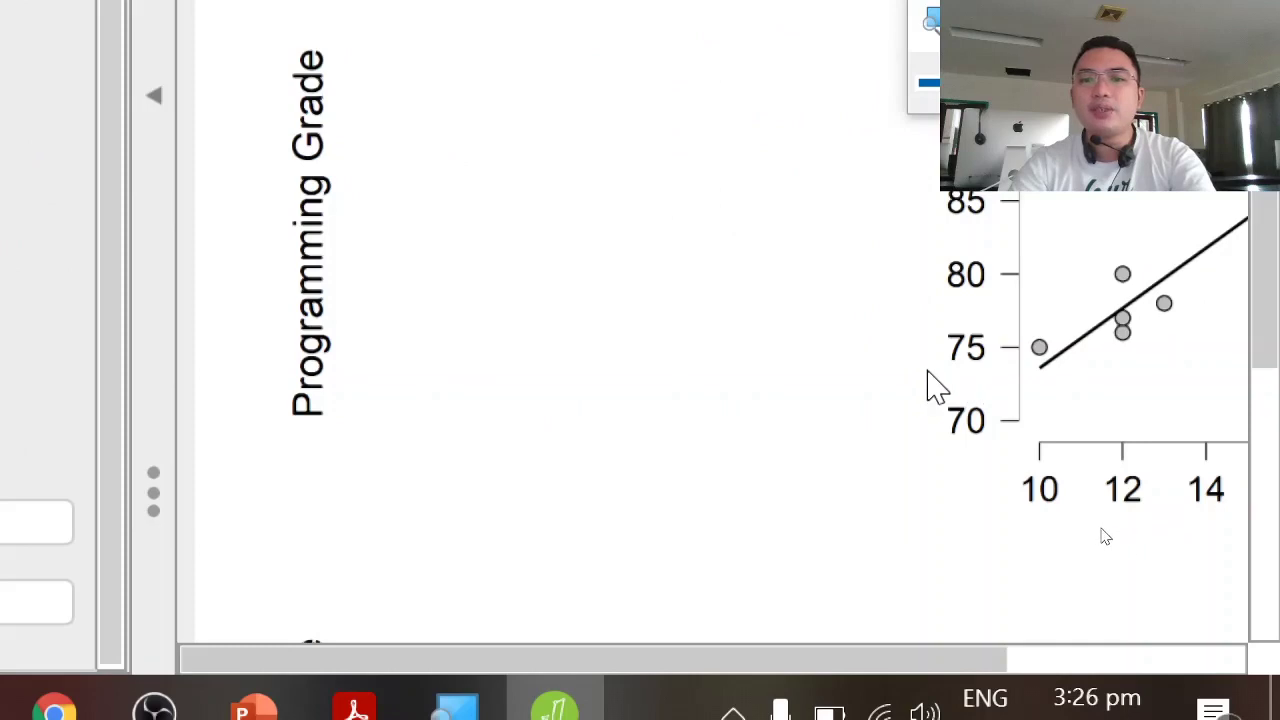
{"action": "scroll", "coordinate": [785, 375], "scroll_direction": "down", "scroll_amount": 3}
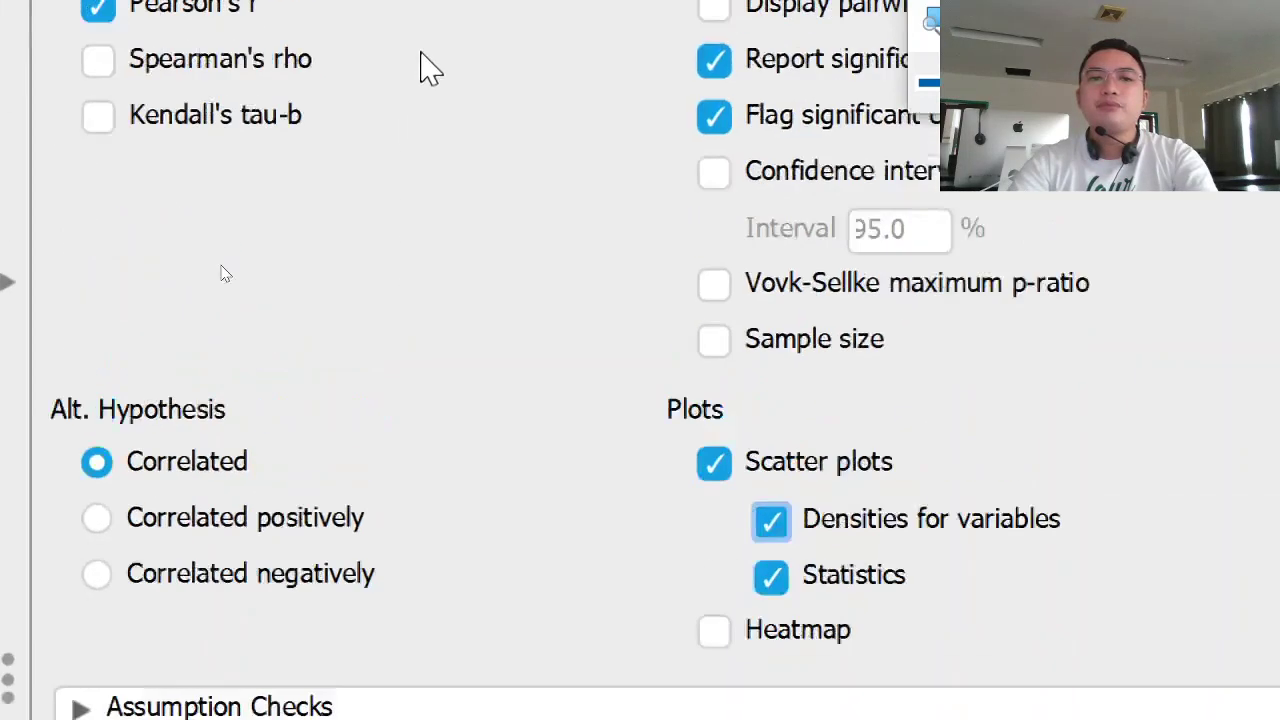
{"action": "scroll", "coordinate": [286, 281], "scroll_direction": "up", "scroll_amount": 5}
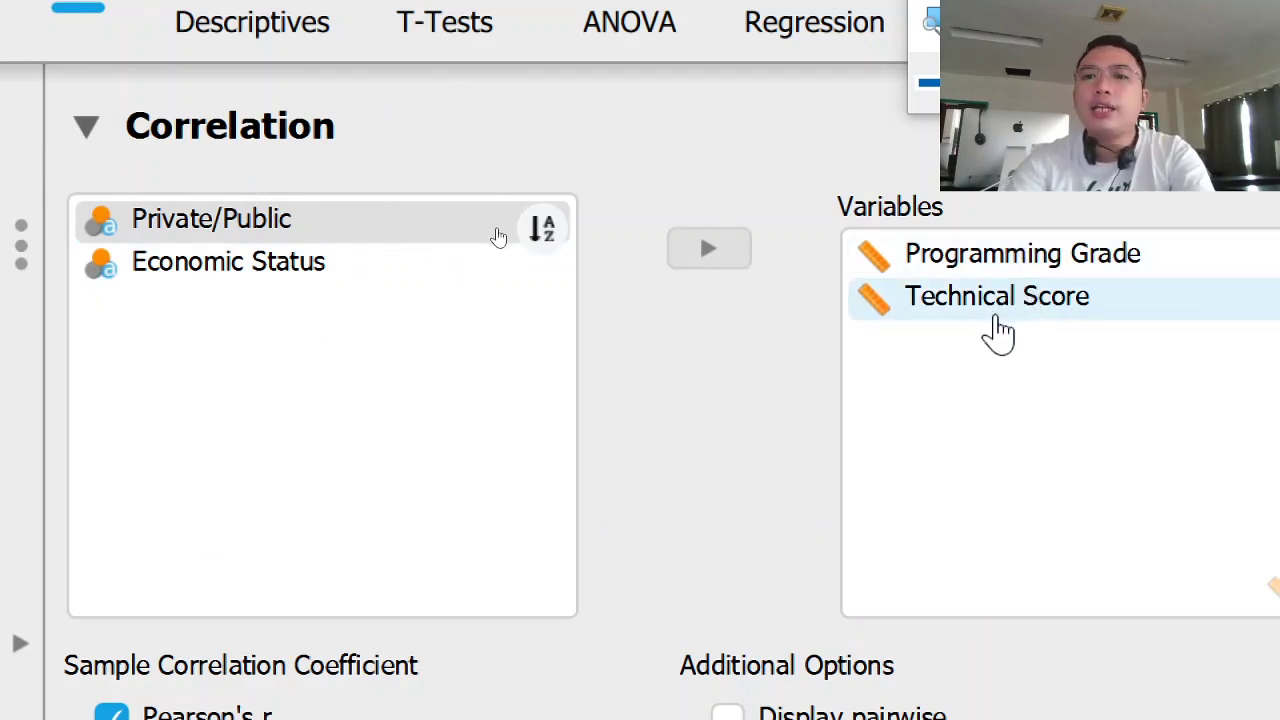
{"action": "scroll", "coordinate": [777, 480], "scroll_direction": "down", "scroll_amount": 4}
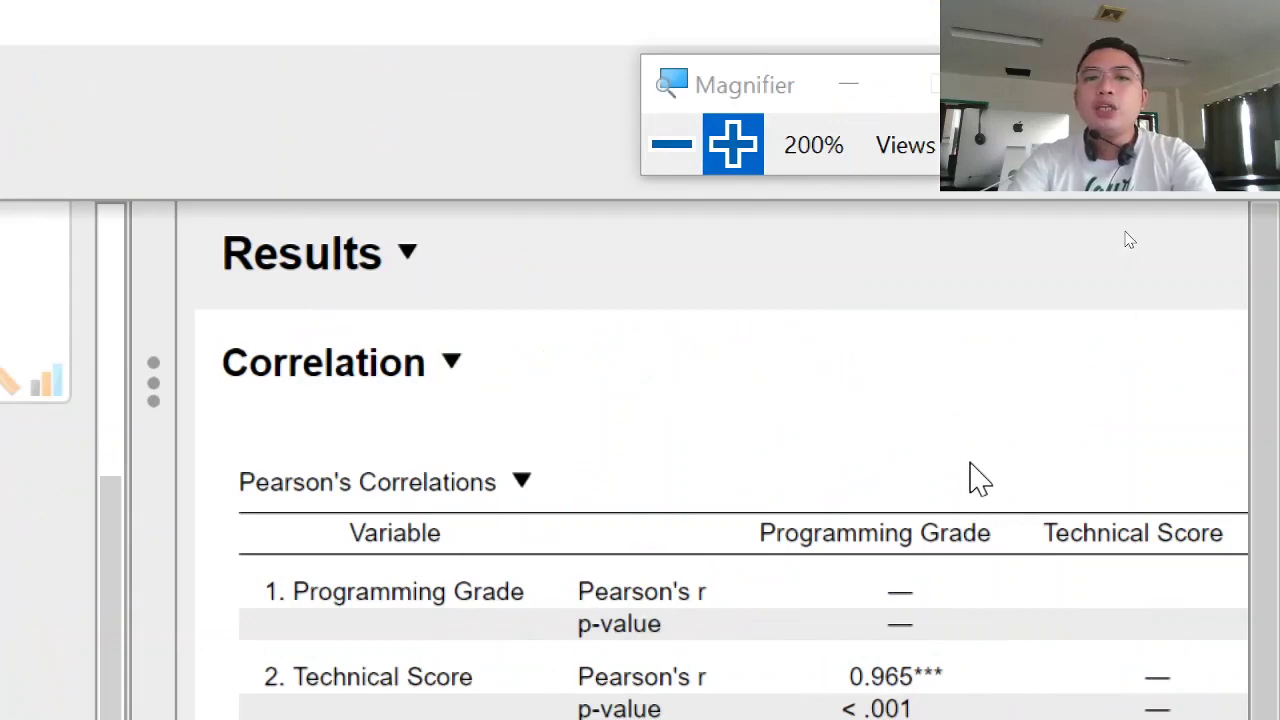
Lower the Magnifier zoom and collapse the options panel to reveal the correlation plot.
{"action": "left_click", "coordinate": [671, 144]}
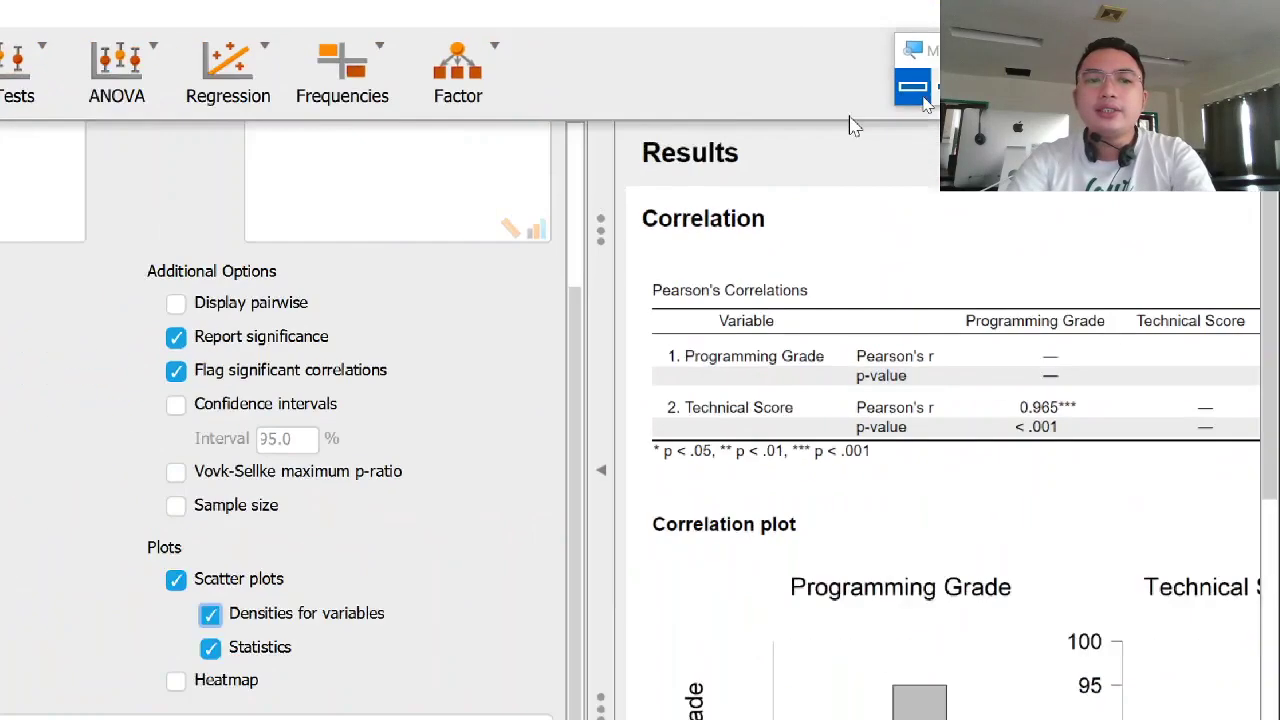
{"action": "left_click", "coordinate": [601, 469]}
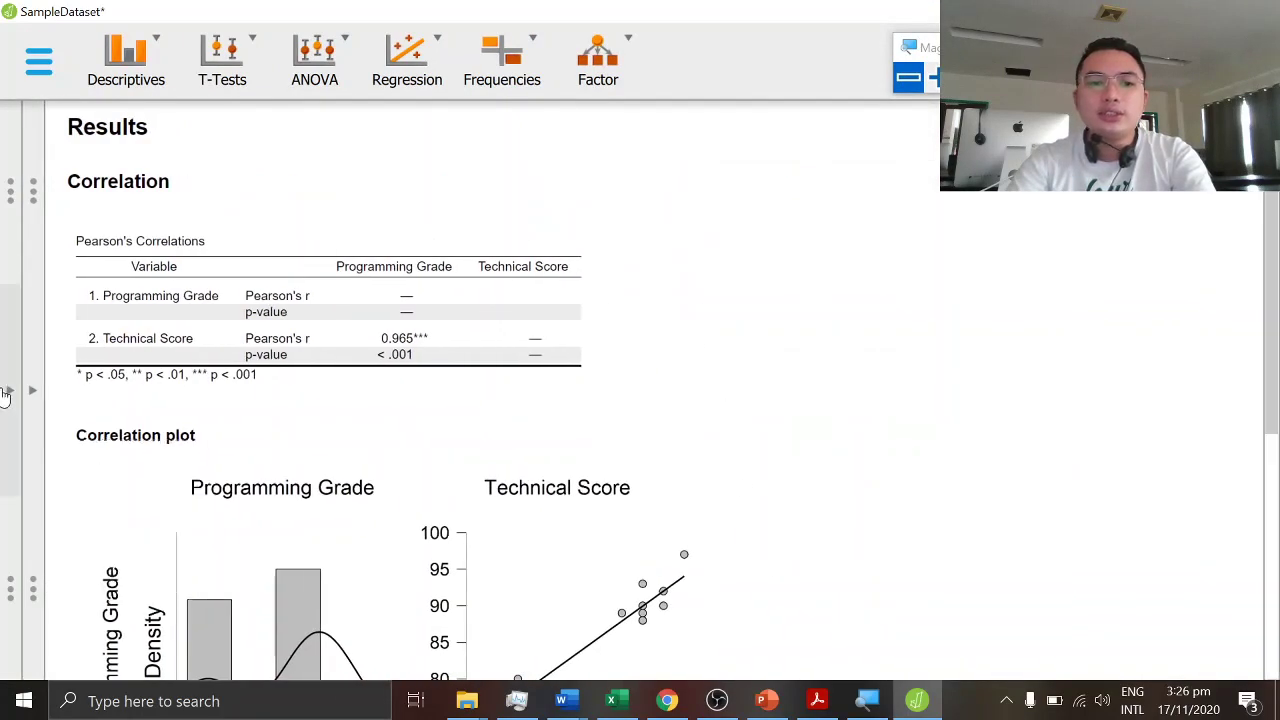
{"action": "left_click", "coordinate": [928, 77]}
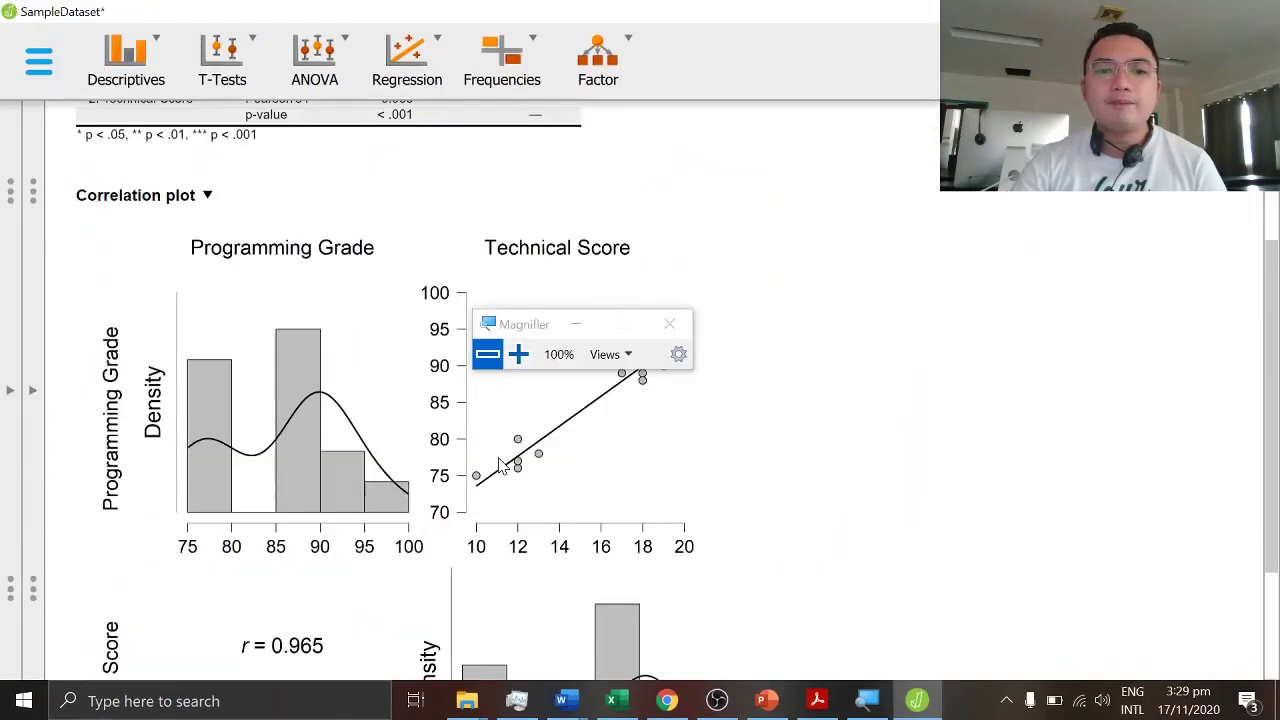
{"action": "left_click_drag", "start_coordinate": [722, 287], "coordinate": [974, 139]}
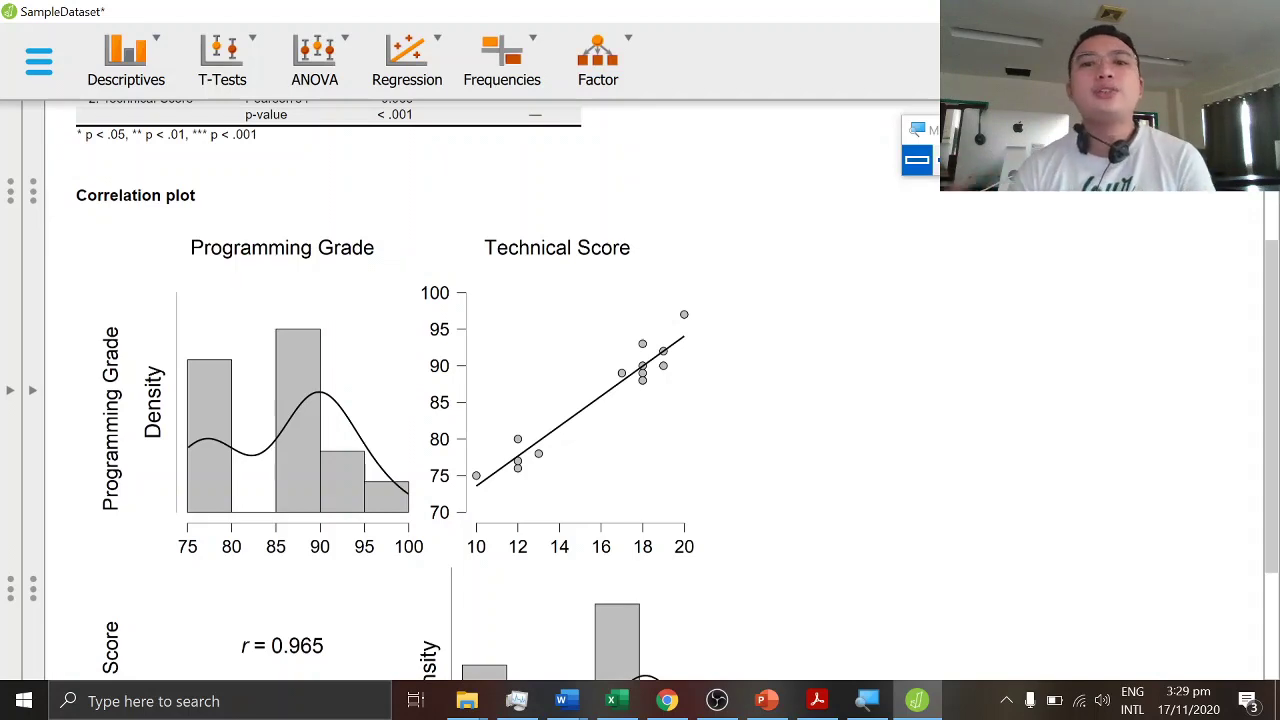
{"action": "scroll", "coordinate": [333, 592], "scroll_direction": "down", "scroll_amount": 1}
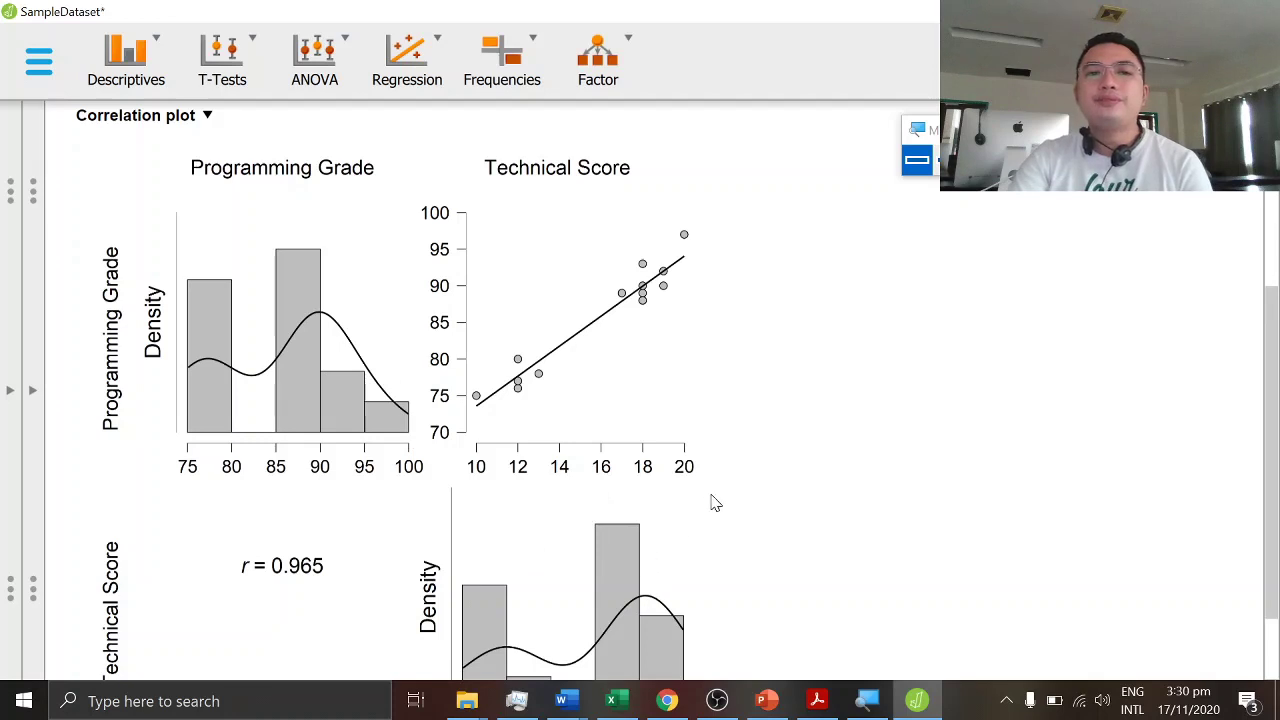
{"action": "scroll", "coordinate": [714, 503], "scroll_direction": "down", "scroll_amount": 1}
{"action": "scroll", "coordinate": [714, 503], "scroll_direction": "down", "scroll_amount": 1}
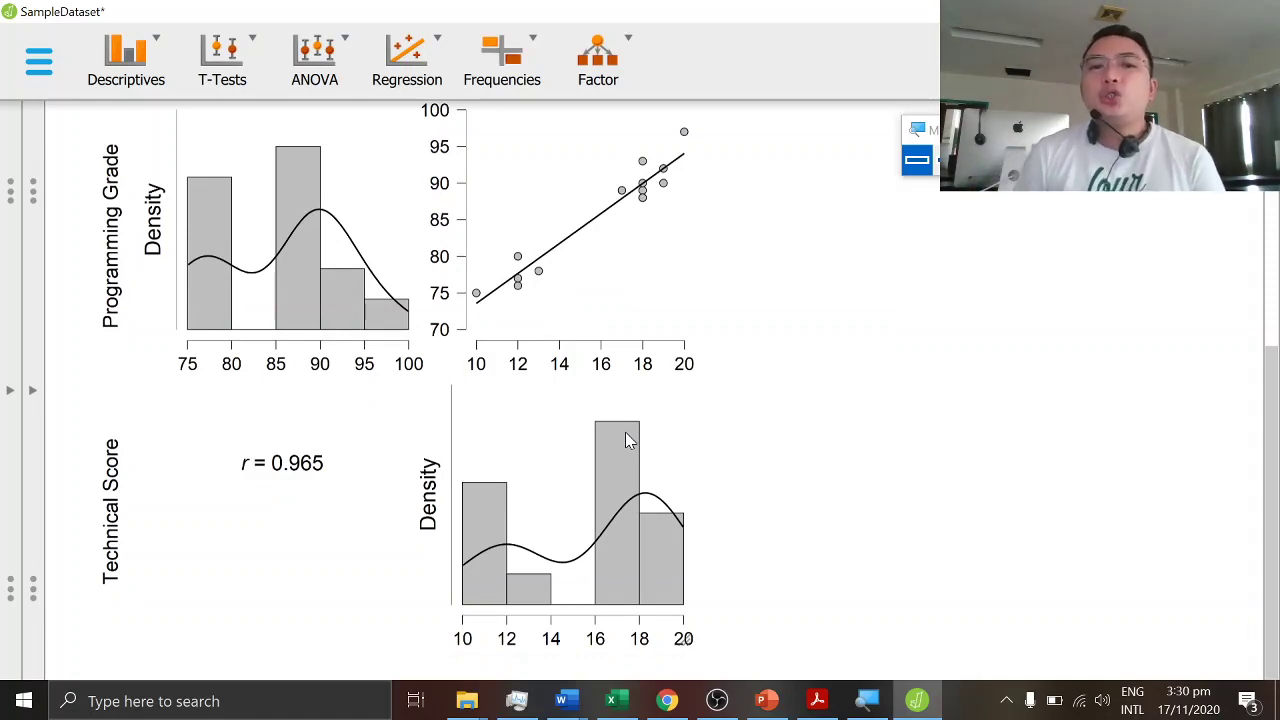
{"action": "scroll", "coordinate": [500, 287], "scroll_direction": "up", "scroll_amount": 5}
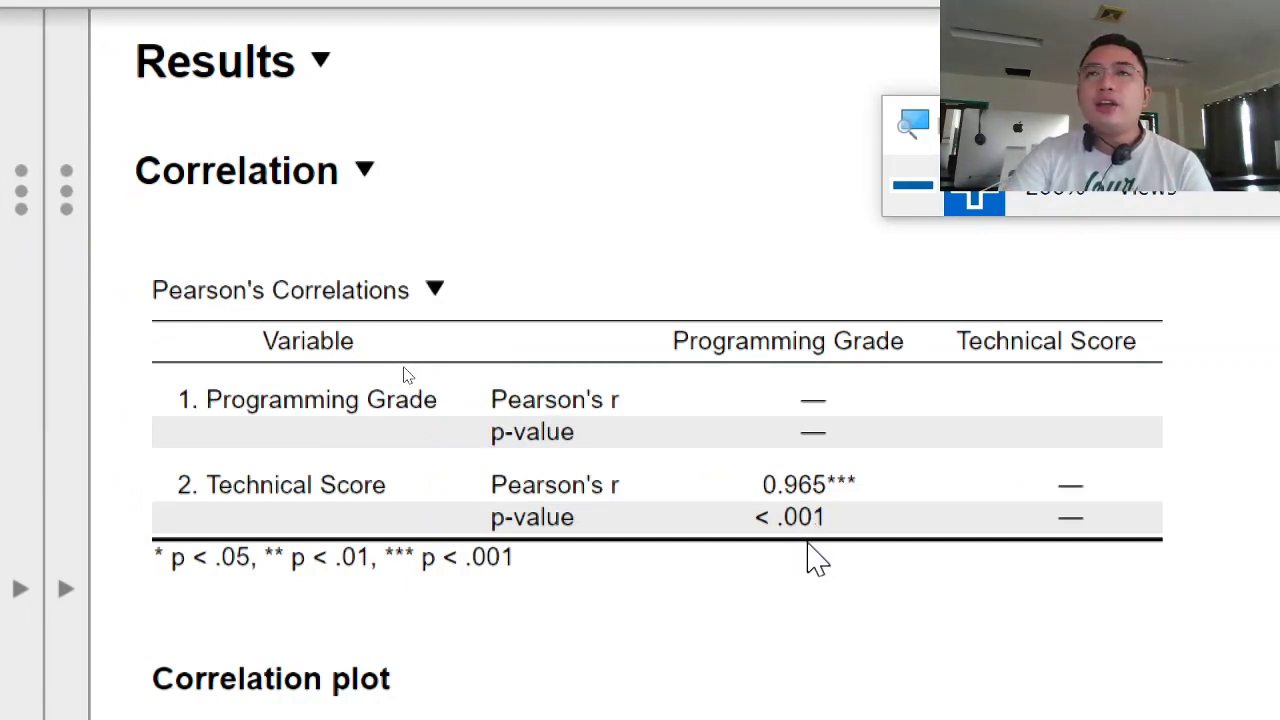
Return the Magnifier to 100% and close it to view the full correlation results.
{"action": "scroll", "coordinate": [808, 557], "scroll_direction": "down", "scroll_amount": 5}
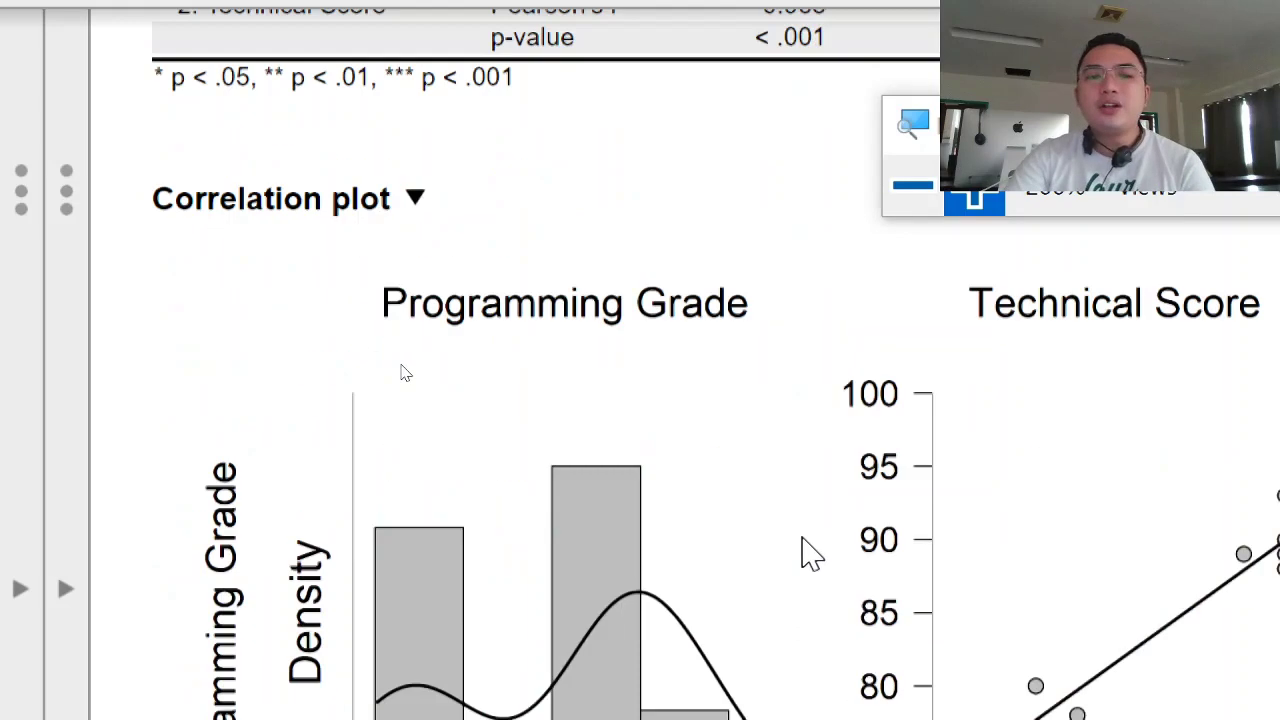
{"action": "scroll", "coordinate": [814, 557], "scroll_direction": "up", "scroll_amount": 2}
{"action": "scroll", "coordinate": [855, 540], "scroll_direction": "up", "scroll_amount": 3}
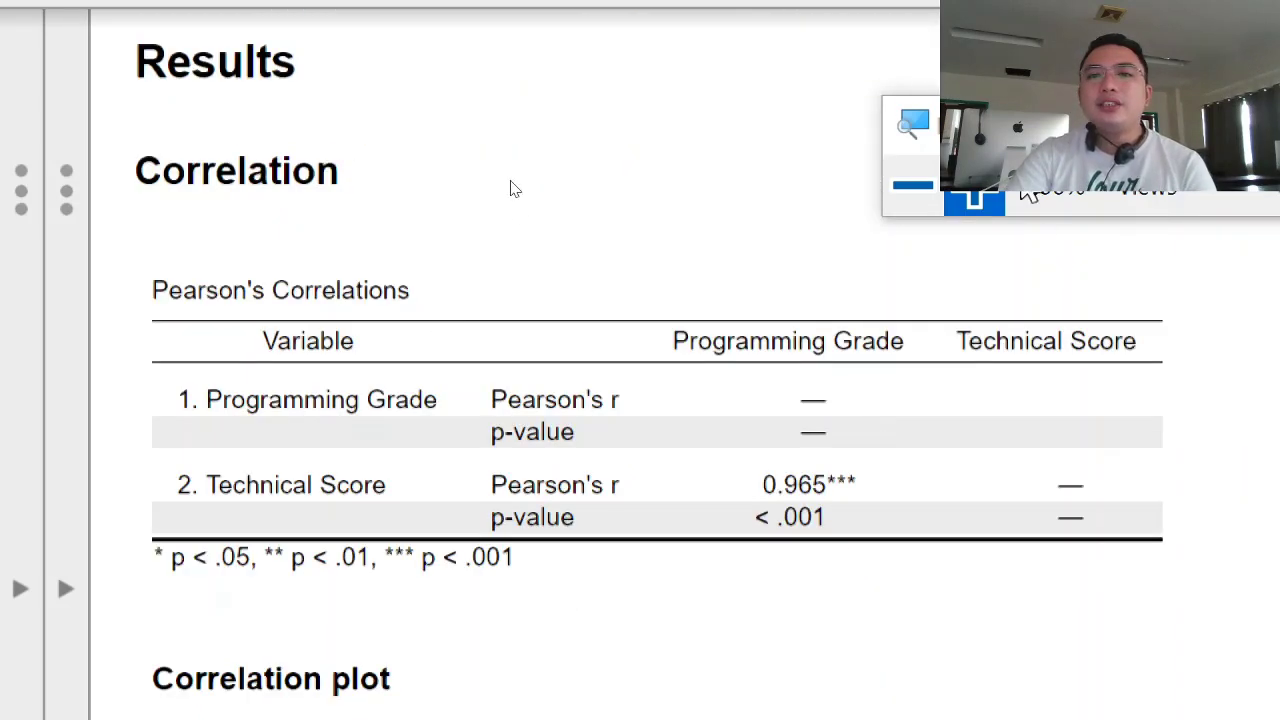
{"action": "left_click", "coordinate": [905, 195]}
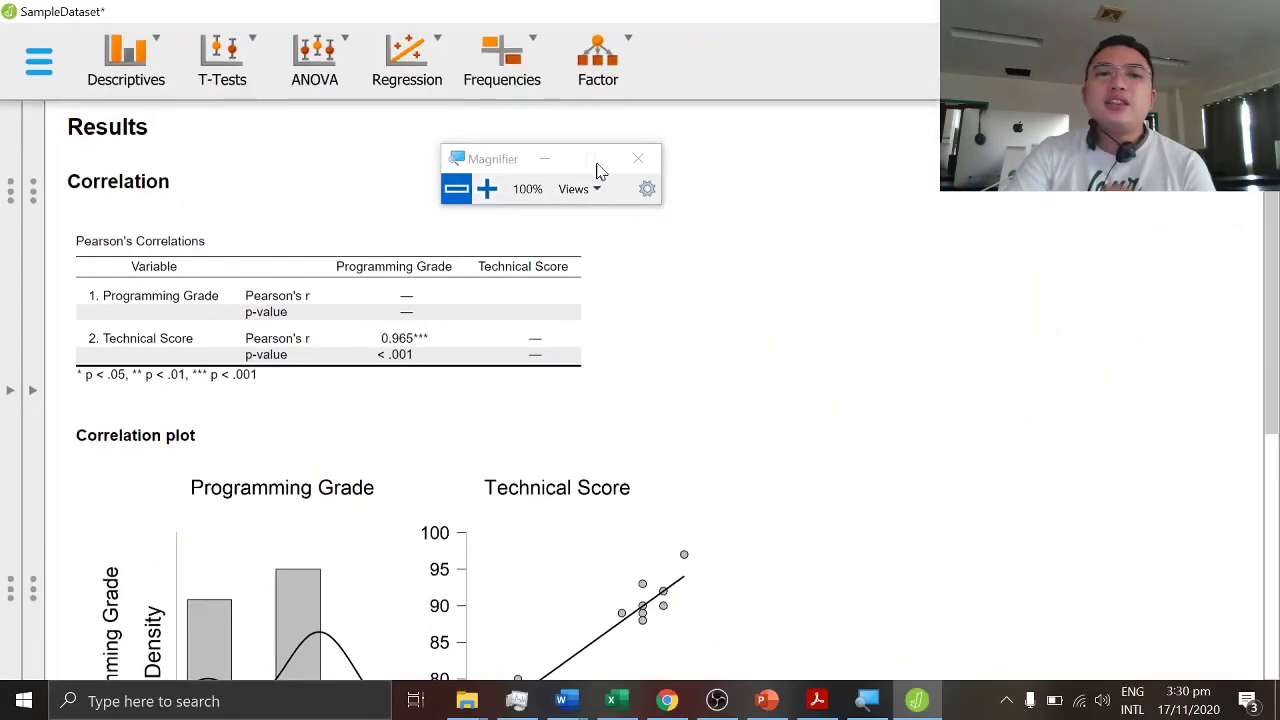
{"action": "left_click", "coordinate": [637, 158]}
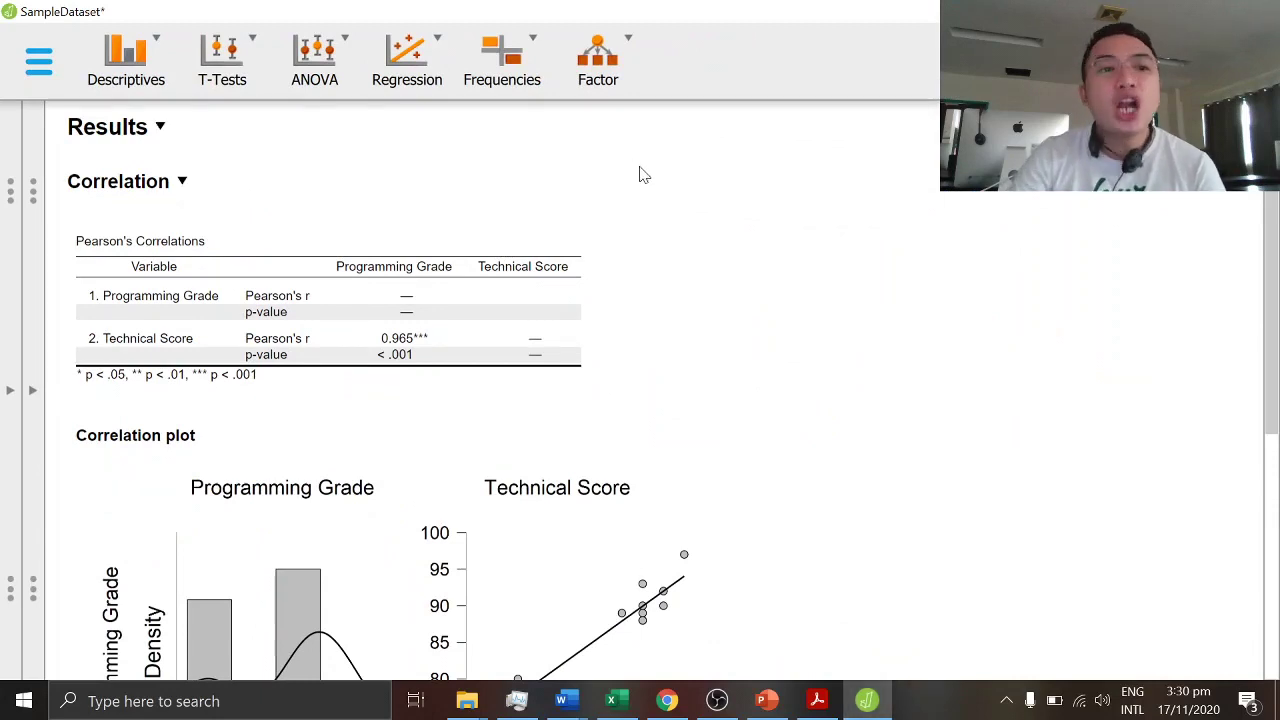